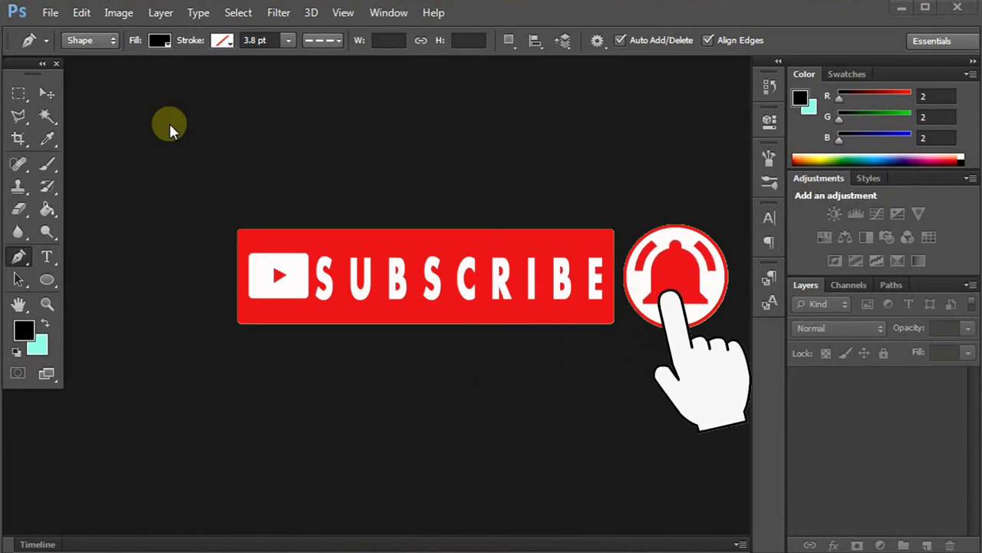
- Create a new document named 'LINE ART MATA'
{"action": "key", "text": "ctrl+n"}
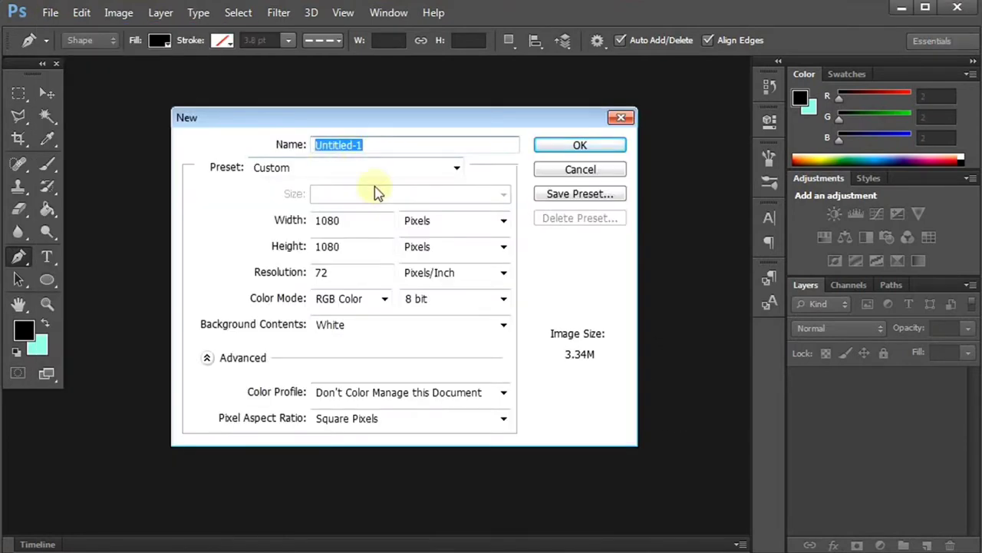
{"action": "type", "text": "LINE ART MATA"}
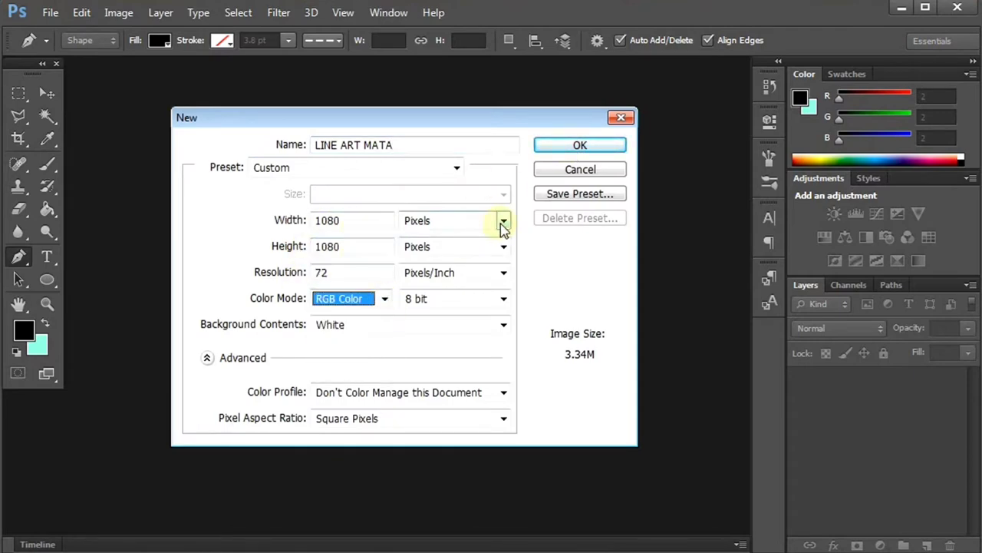
{"action": "left_click", "coordinate": [574, 146]}
- Bring in the eye photo, scaled up and positioned to fill the canvas
{"action": "key", "text": "ctrl+o"}
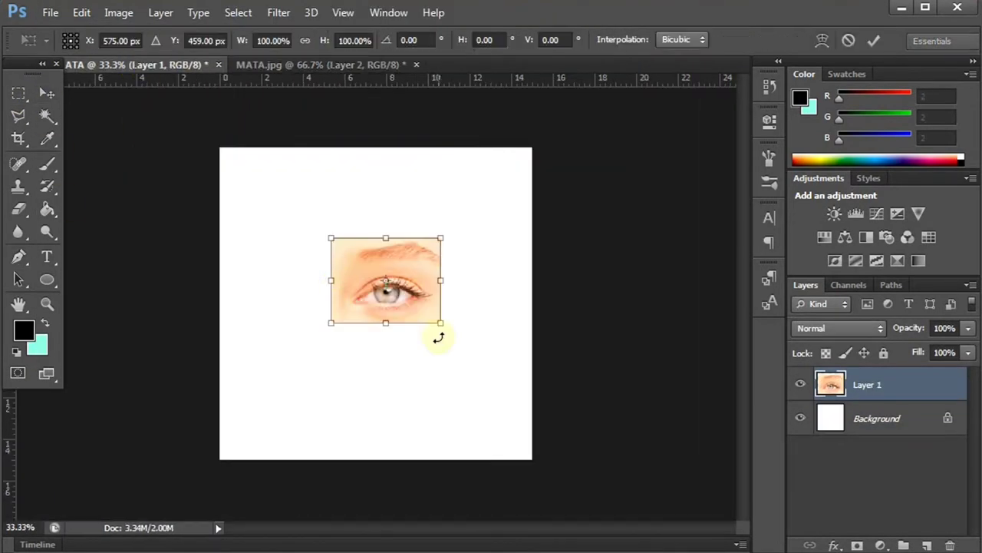
{"action": "left_click_drag", "start_coordinate": [429, 324], "coordinate": [501, 407]}
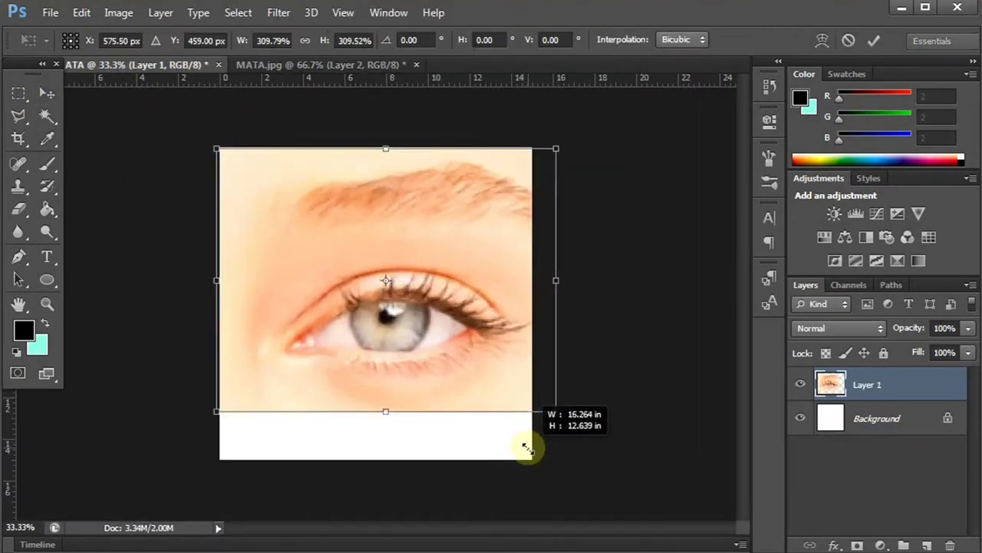
{"action": "left_click_drag", "start_coordinate": [441, 374], "coordinate": [458, 360]}
{"action": "key", "text": "Return"}
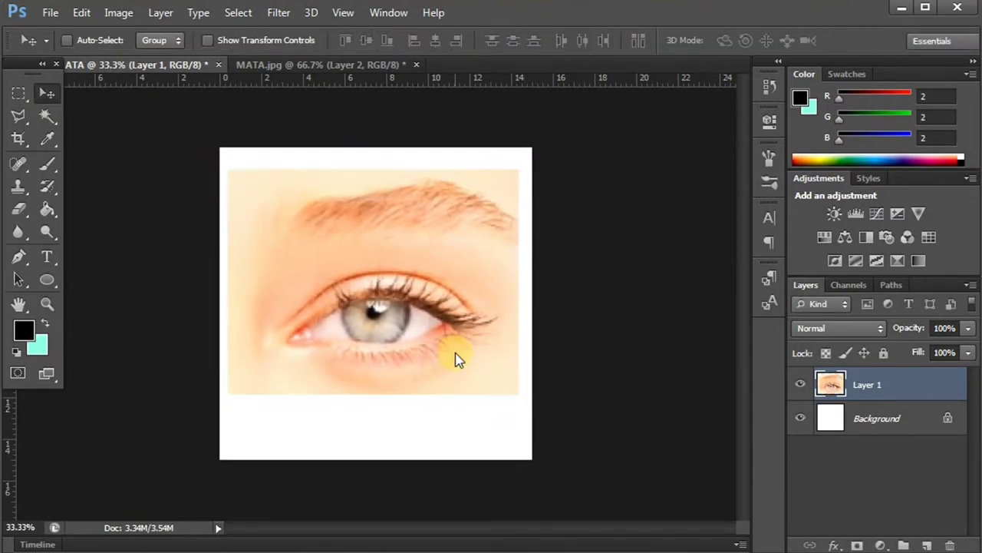
- Set the foreground colour to black and fade the eye photo layer to 50% opacity
{"action": "left_click", "coordinate": [23, 330]}
{"action": "left_click", "coordinate": [19, 259]}
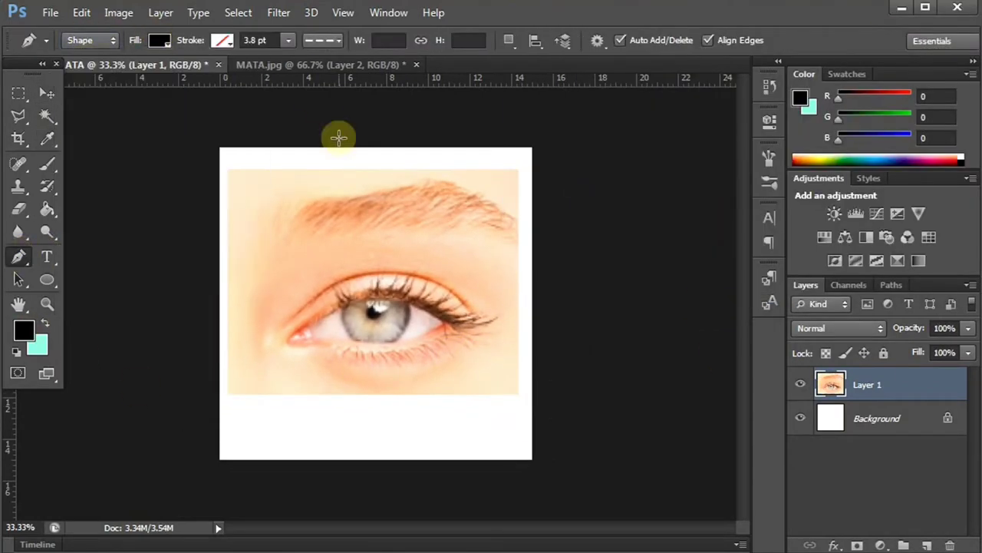
{"action": "left_click", "coordinate": [968, 328]}
{"action": "left_click_drag", "start_coordinate": [967, 350], "coordinate": [926, 359]}
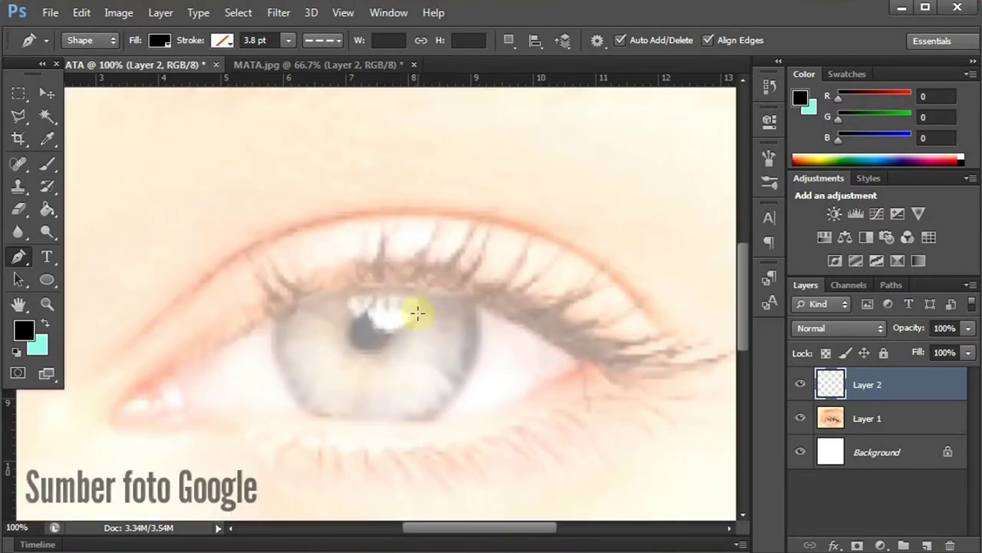
- Draw a trial curved path on the eye, then discard it and its shape layer
{"action": "left_click", "coordinate": [624, 390]}
{"action": "left_click_drag", "start_coordinate": [362, 286], "coordinate": [268, 309]}
{"action": "key", "text": "Escape"}
{"action": "key", "text": "Delete"}
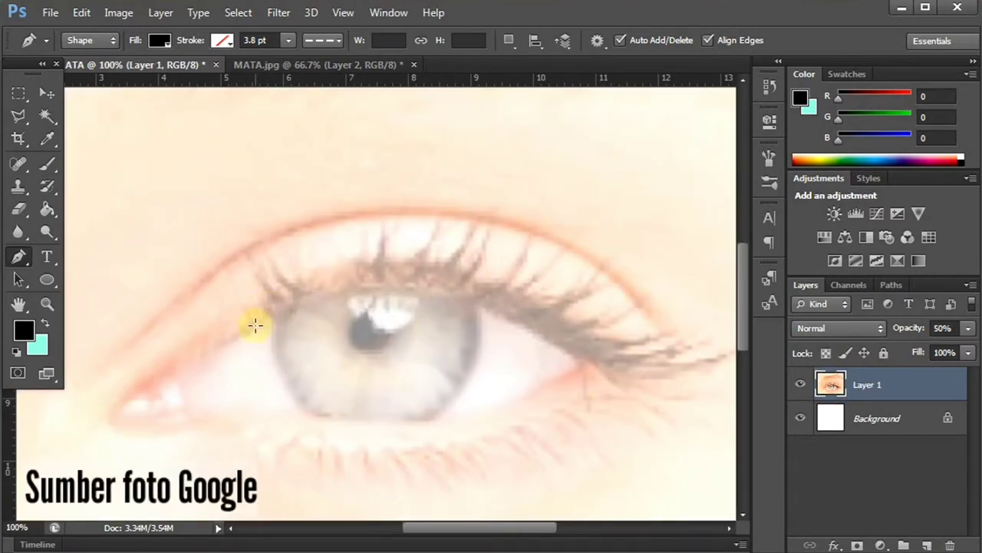
- Trace the first curved lash shapes at the right end of the upper lid
{"action": "scroll", "coordinate": [676, 342], "scroll_direction": "right", "scroll_amount": 2}
{"action": "left_click", "coordinate": [693, 340]}
{"action": "left_click_drag", "start_coordinate": [527, 357], "coordinate": [450, 325]}
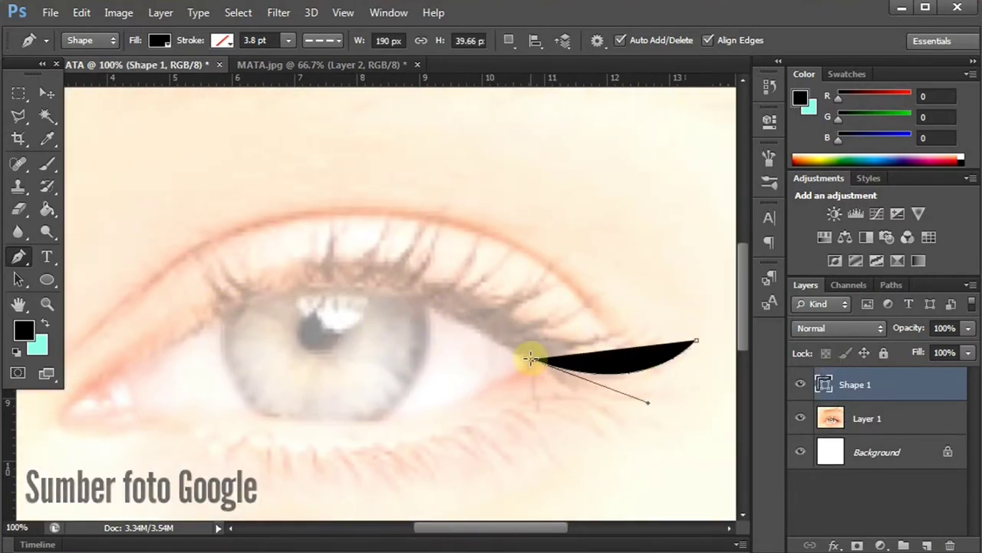
{"action": "scroll", "coordinate": [653, 314], "scroll_direction": "right", "scroll_amount": 5}
{"action": "left_click_drag", "start_coordinate": [359, 357], "coordinate": [449, 362]}
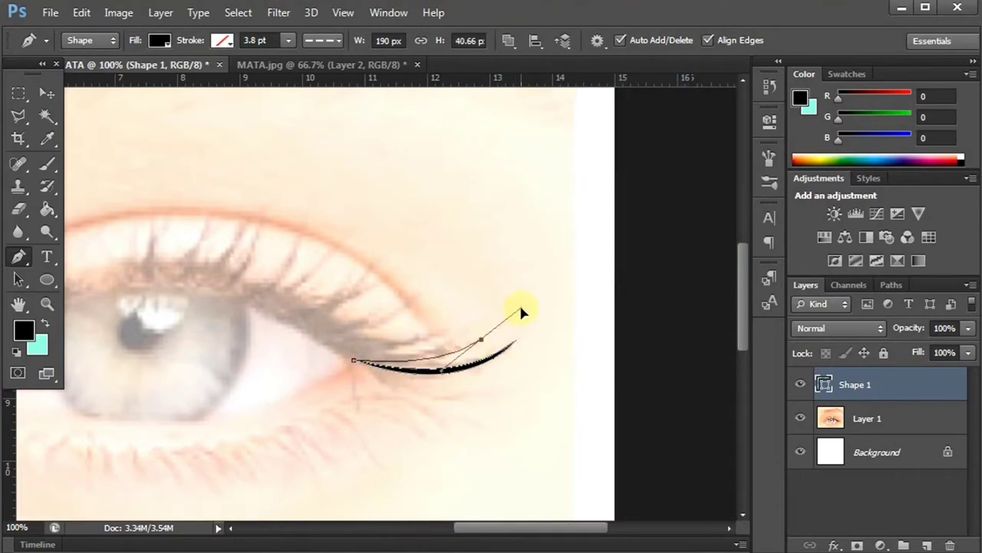
{"action": "left_click", "coordinate": [480, 338]}
{"action": "left_click_drag", "start_coordinate": [359, 356], "coordinate": [455, 342]}
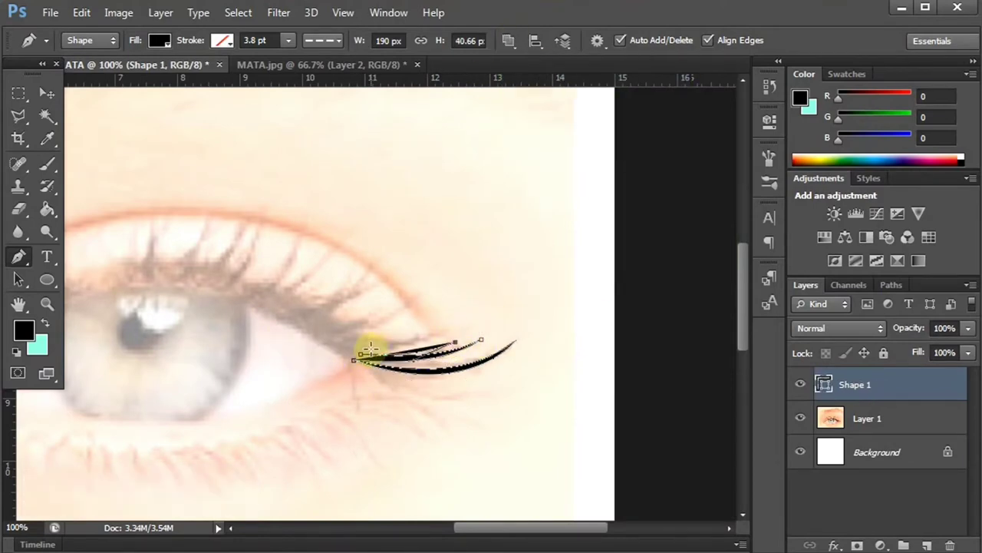
- Add more closed lash shapes toward the middle of the upper lid
{"action": "left_click", "coordinate": [451, 332]}
{"action": "mouse_move", "coordinate": [357, 338]}
{"action": "left_mouse_down"}
{"action": "mouse_move", "coordinate": [394, 324]}
{"action": "mouse_move", "coordinate": [294, 313]}
{"action": "left_mouse_up"}
{"action": "key", "text": "Return"}
{"action": "left_click_drag", "start_coordinate": [381, 286], "coordinate": [368, 277]}
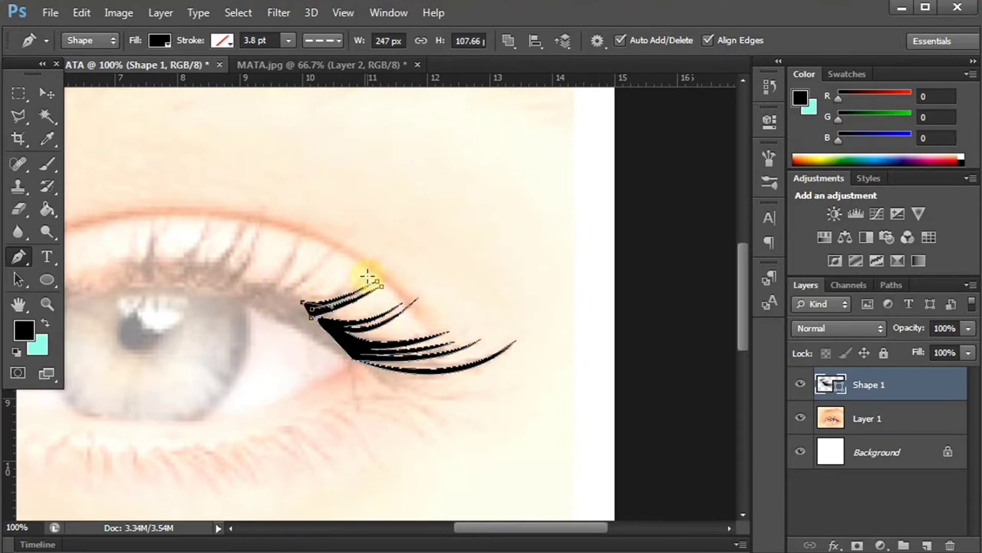
{"action": "left_click", "coordinate": [272, 289]}
{"action": "left_click", "coordinate": [348, 236]}
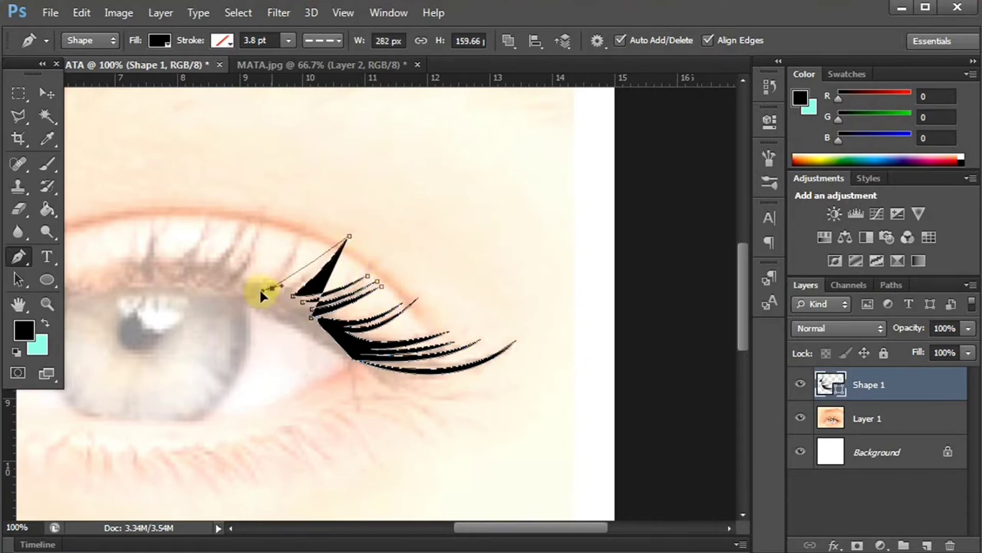
{"action": "left_click_drag", "start_coordinate": [272, 288], "coordinate": [297, 234]}
- Add tall lashes along the lid toward the left end, then finish the lash shapes
{"action": "left_click", "coordinate": [310, 197]}
{"action": "left_click_drag", "start_coordinate": [243, 284], "coordinate": [196, 252]}
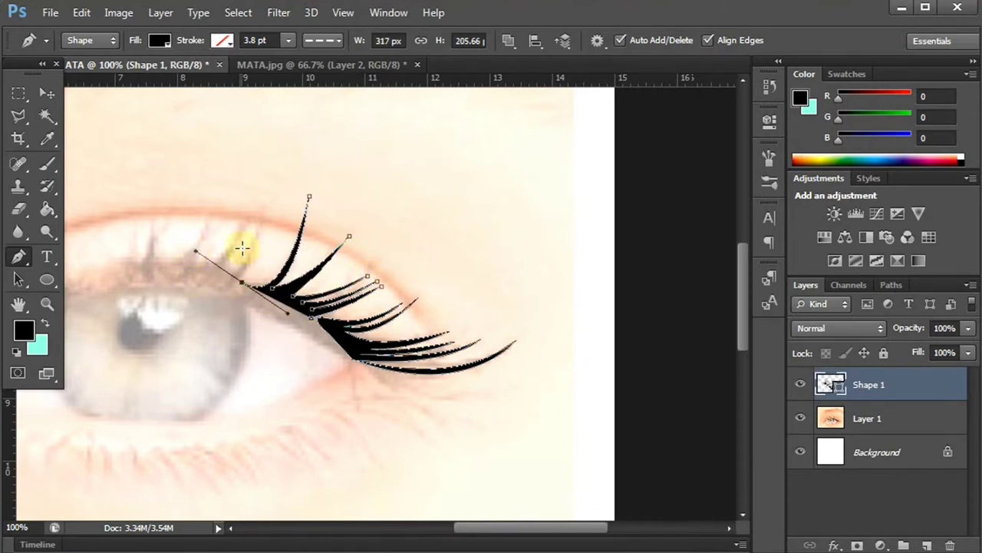
{"action": "left_click", "coordinate": [264, 218]}
{"action": "mouse_move", "coordinate": [233, 281]}
{"action": "left_mouse_down"}
{"action": "mouse_move", "coordinate": [197, 279]}
{"action": "mouse_move", "coordinate": [187, 266]}
{"action": "mouse_move", "coordinate": [151, 278]}
{"action": "mouse_move", "coordinate": [114, 265]}
{"action": "mouse_move", "coordinate": [125, 279]}
{"action": "mouse_move", "coordinate": [114, 275]}
{"action": "left_mouse_up"}
{"action": "left_click", "coordinate": [254, 214]}
{"action": "left_click", "coordinate": [216, 221]}
{"action": "left_click", "coordinate": [208, 221]}
{"action": "left_click", "coordinate": [149, 185]}
{"action": "left_click", "coordinate": [156, 221]}
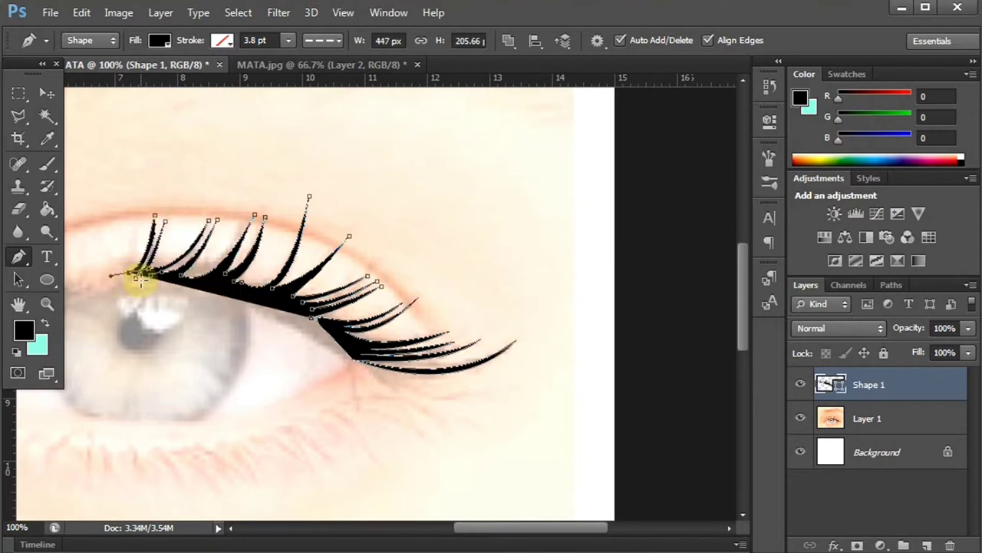
{"action": "key", "text": "Escape"}
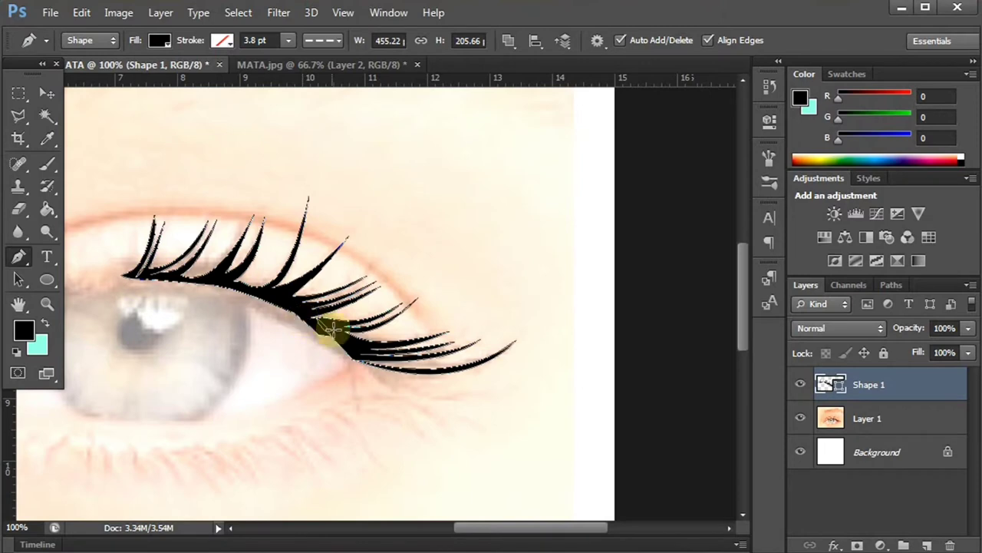
- Draw a small, thin curved lash at the left end of the lid
{"action": "left_click_drag", "start_coordinate": [483, 526], "coordinate": [442, 527]}
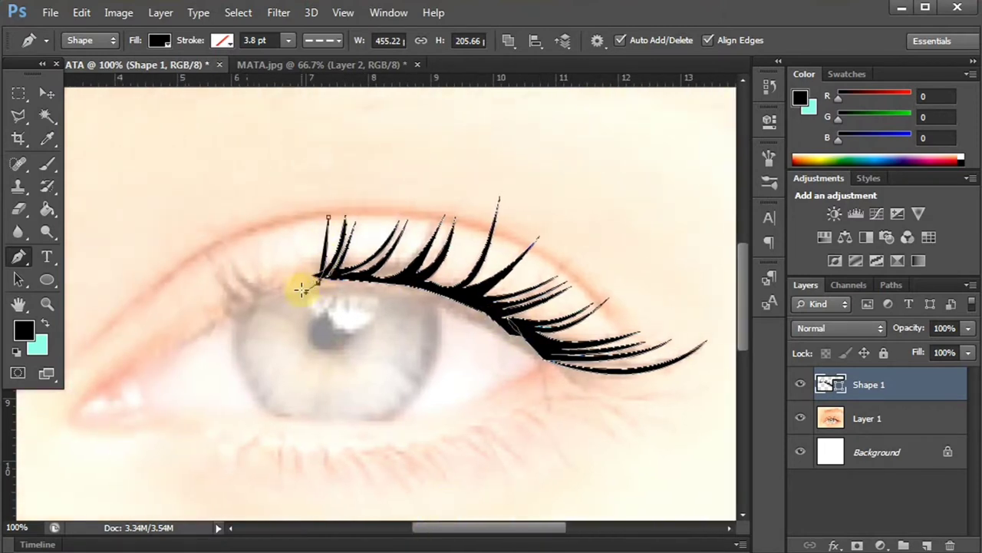
{"action": "left_click", "coordinate": [274, 294]}
{"action": "left_click_drag", "start_coordinate": [225, 239], "coordinate": [225, 202]}
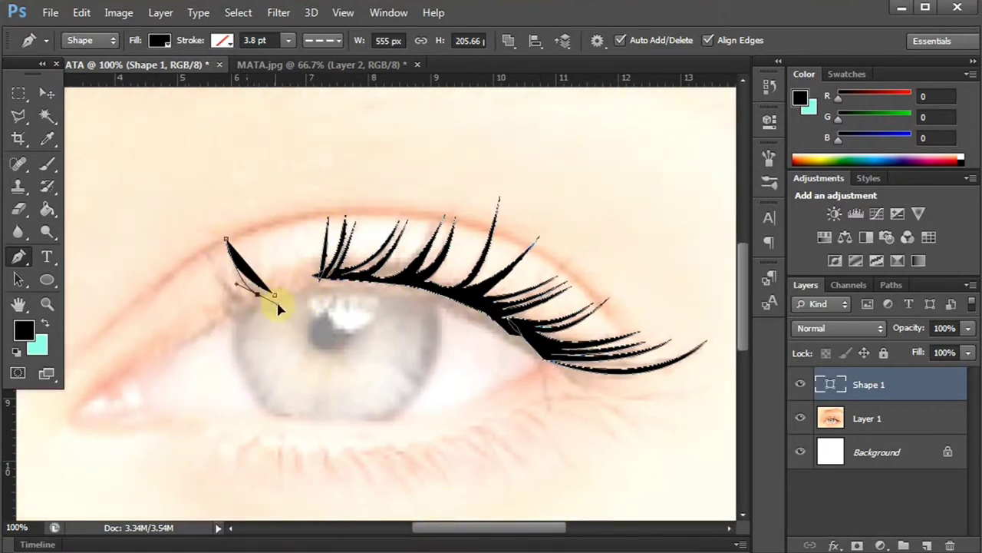
{"action": "left_click_drag", "start_coordinate": [207, 250], "coordinate": [187, 191]}
{"action": "left_click_drag", "start_coordinate": [274, 295], "coordinate": [279, 303]}
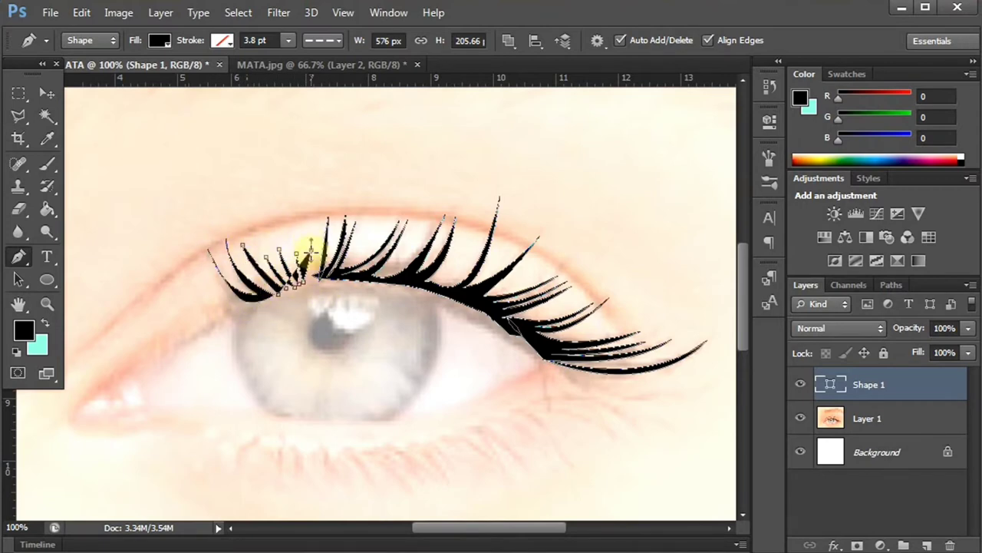
{"action": "left_click_drag", "start_coordinate": [311, 250], "coordinate": [312, 258]}
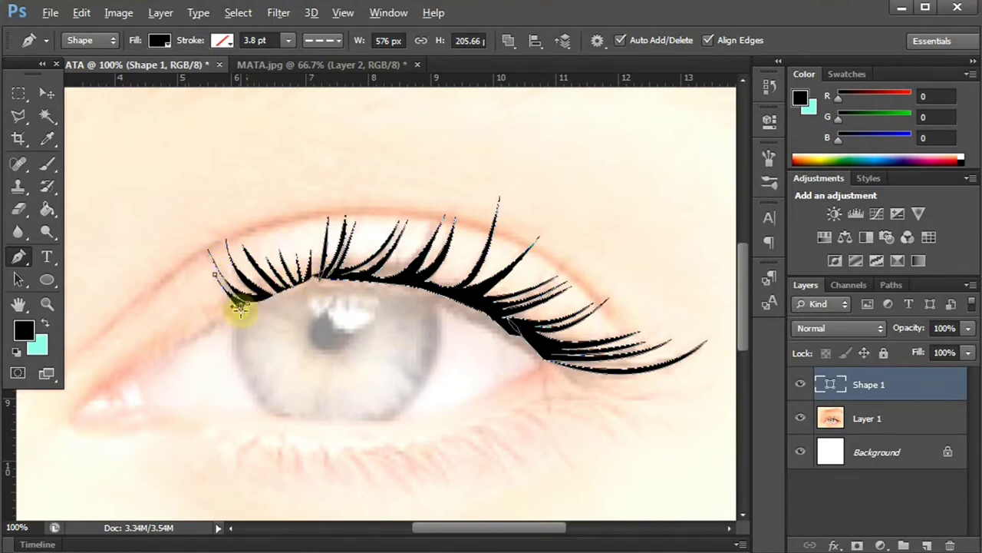
- Extend the lid outline along the upper lash line and down the lower lid
{"action": "left_click", "coordinate": [499, 340], "text": "ctrl"}
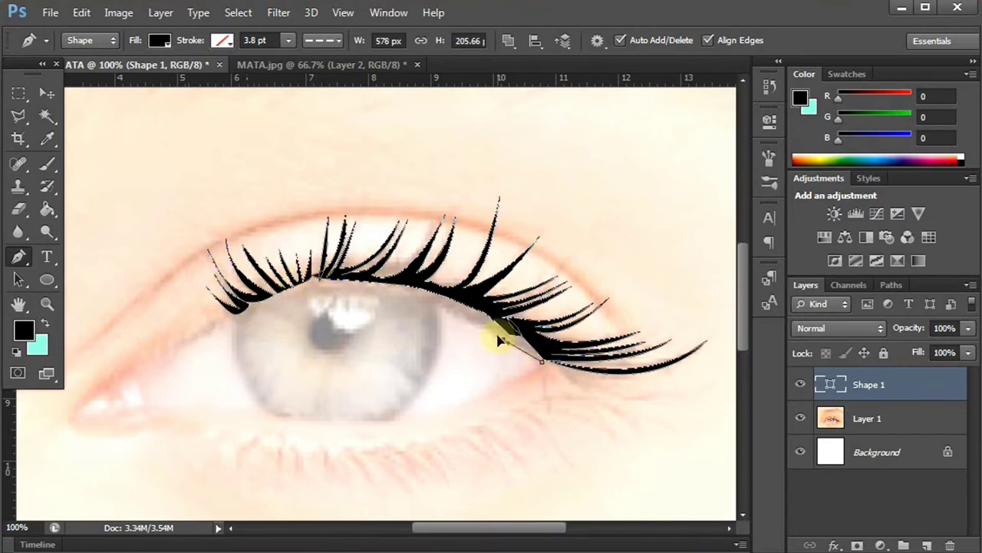
{"action": "left_click", "coordinate": [542, 361]}
{"action": "left_click_drag", "start_coordinate": [183, 341], "coordinate": [128, 483]}
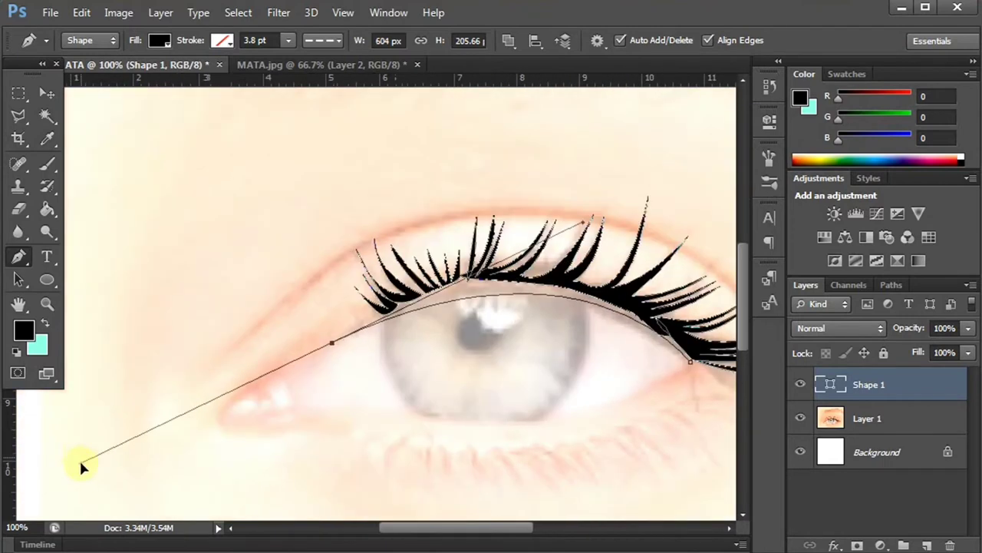
{"action": "left_click", "coordinate": [690, 361]}
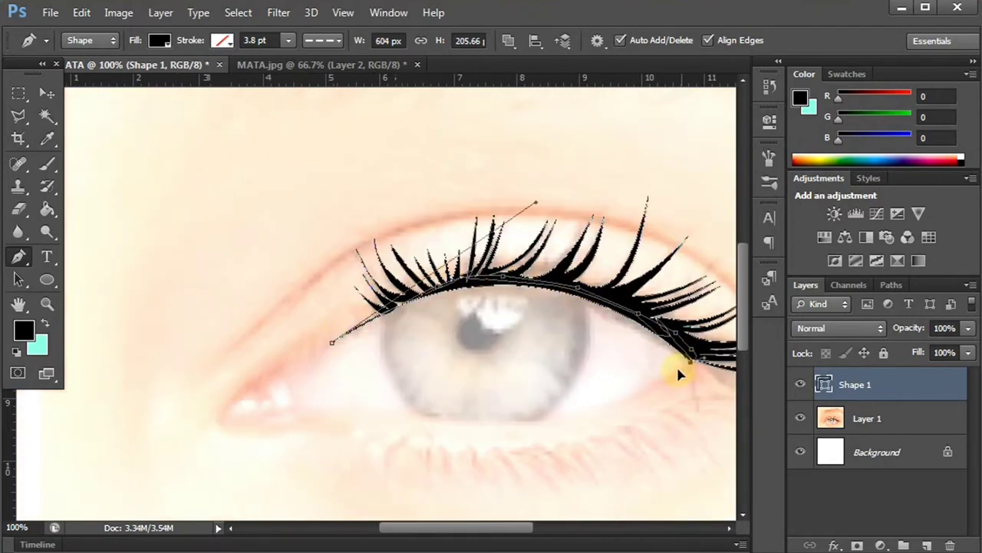
{"action": "left_click", "coordinate": [304, 409]}
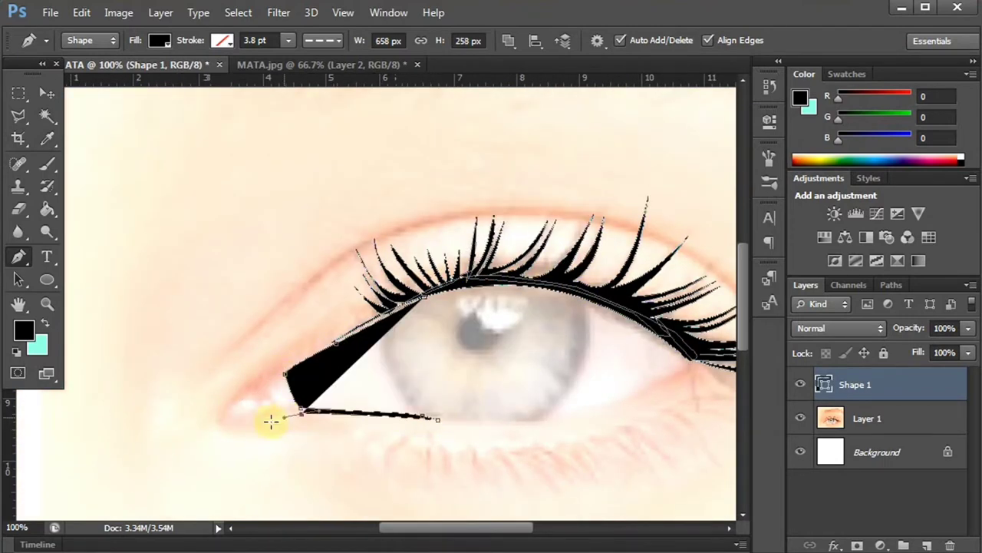
{"action": "left_click_drag", "start_coordinate": [220, 428], "coordinate": [233, 444]}
{"action": "left_click", "coordinate": [282, 370]}
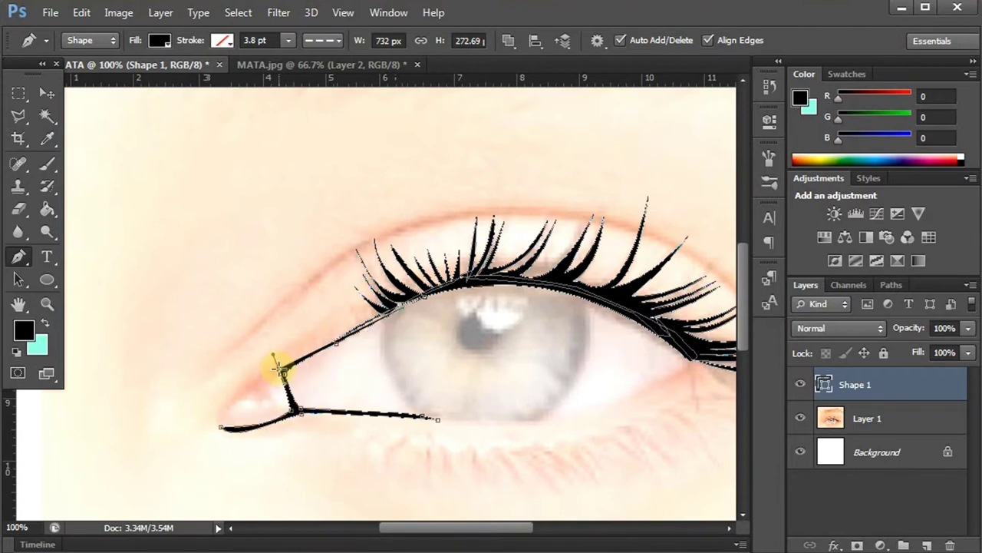
- Revert the faulty lower-lid points in History and redraw the lower lid around the corners
{"action": "left_click", "coordinate": [769, 86]}
{"action": "left_click", "coordinate": [650, 372]}
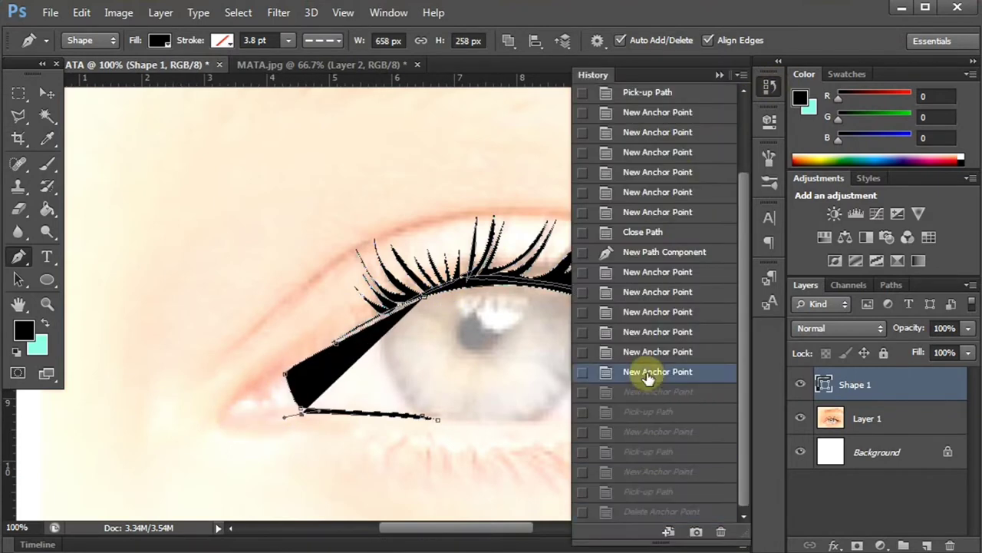
{"action": "key", "text": "ctrl+alt+z"}
{"action": "key", "text": "ctrl+alt+z"}
{"action": "key", "text": "ctrl+alt+z"}
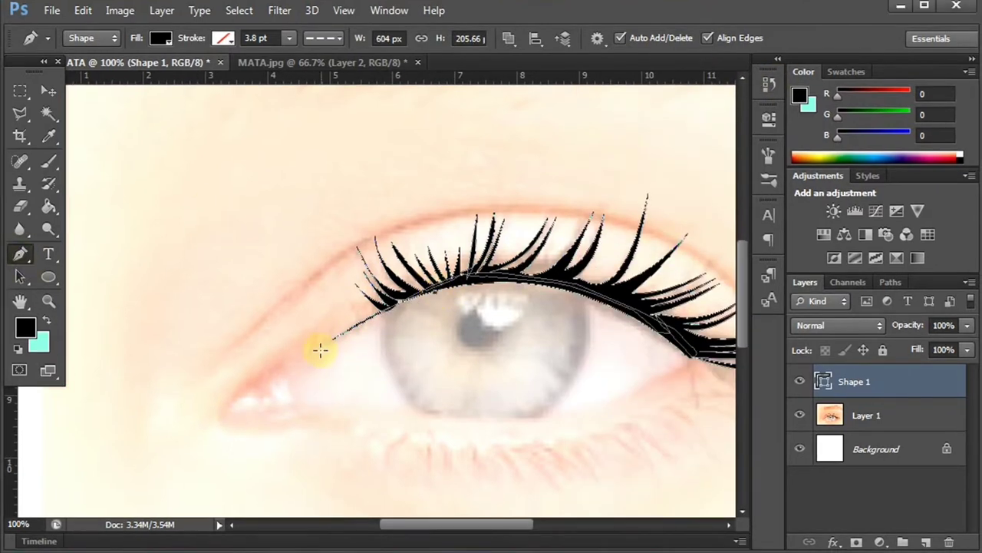
{"action": "left_click", "coordinate": [382, 409]}
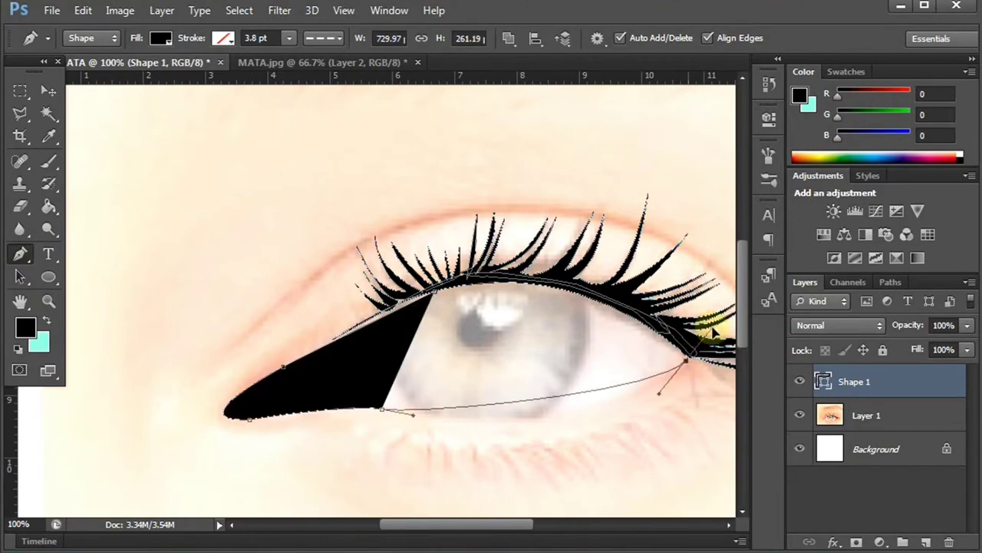
{"action": "left_click_drag", "start_coordinate": [687, 360], "coordinate": [694, 261]}
{"action": "left_click_drag", "start_coordinate": [116, 418], "coordinate": [82, 454]}
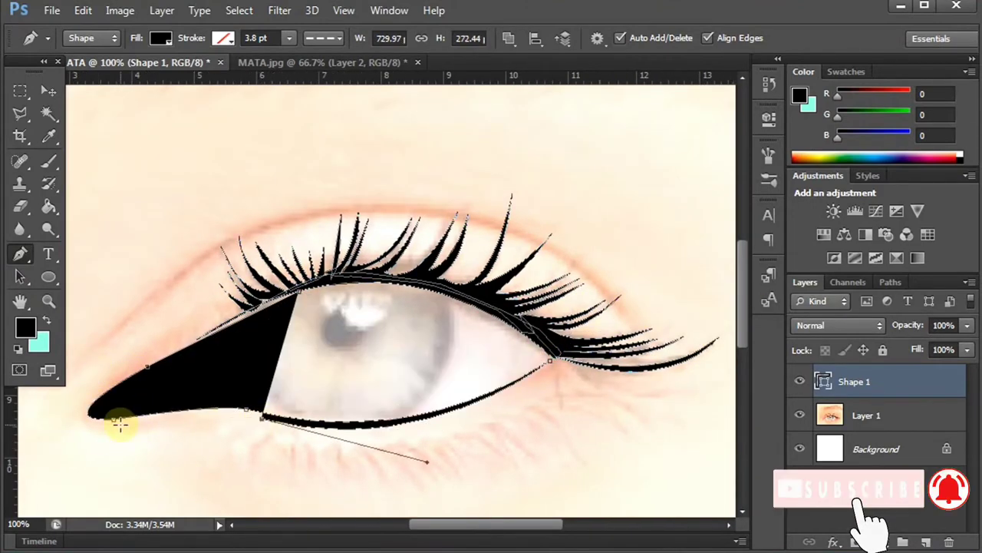
{"action": "mouse_move", "coordinate": [441, 297]}
{"action": "left_mouse_down"}
{"action": "mouse_move", "coordinate": [480, 283]}
{"action": "mouse_move", "coordinate": [395, 285]}
{"action": "left_mouse_up"}
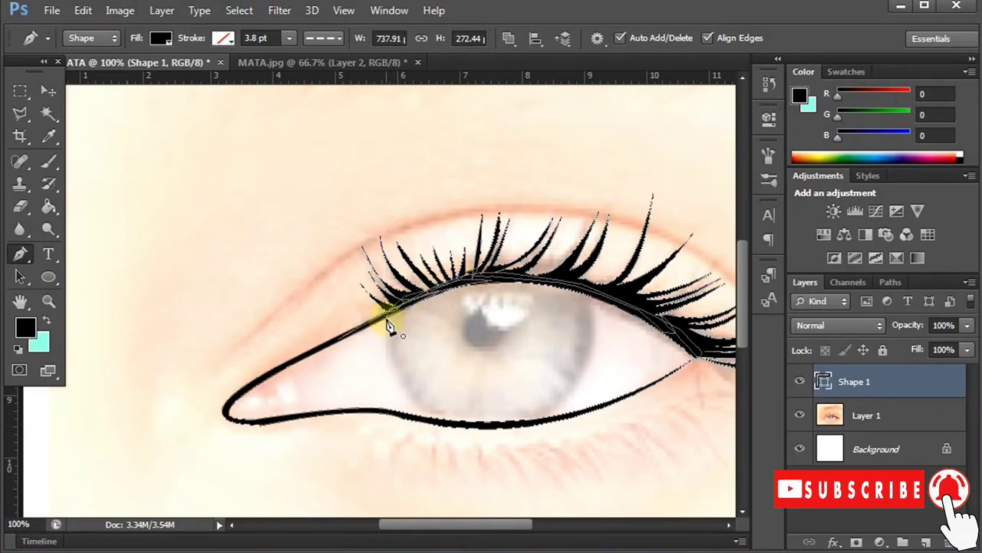
- Join the upper and lower liner with an inner curve, then toggle the photo to check it
{"action": "left_click", "coordinate": [334, 345]}
{"action": "scroll", "coordinate": [449, 397], "scroll_direction": "right", "scroll_amount": 3}
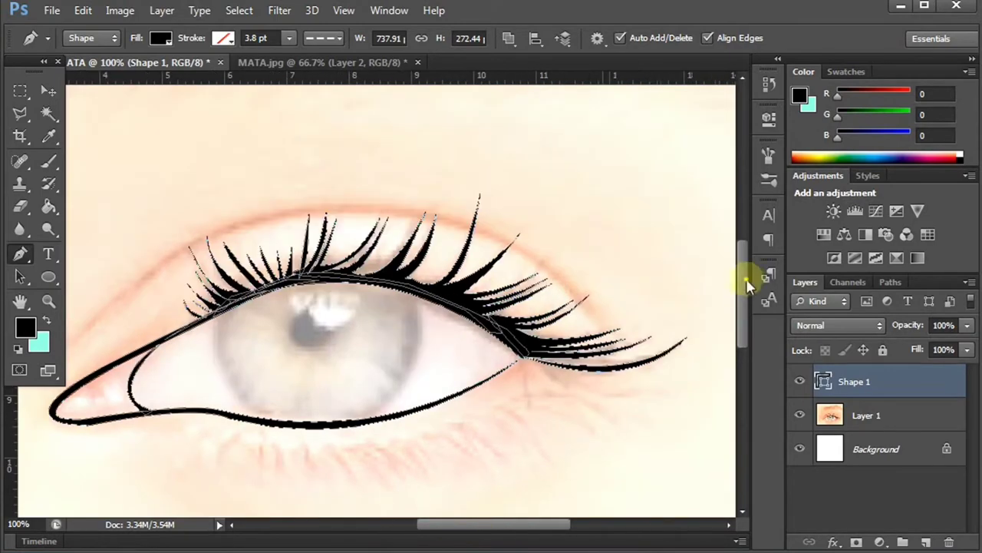
{"action": "scroll", "coordinate": [748, 284], "scroll_direction": "down", "scroll_amount": 3}
{"action": "left_click", "coordinate": [800, 416]}
{"action": "left_click", "coordinate": [799, 415]}
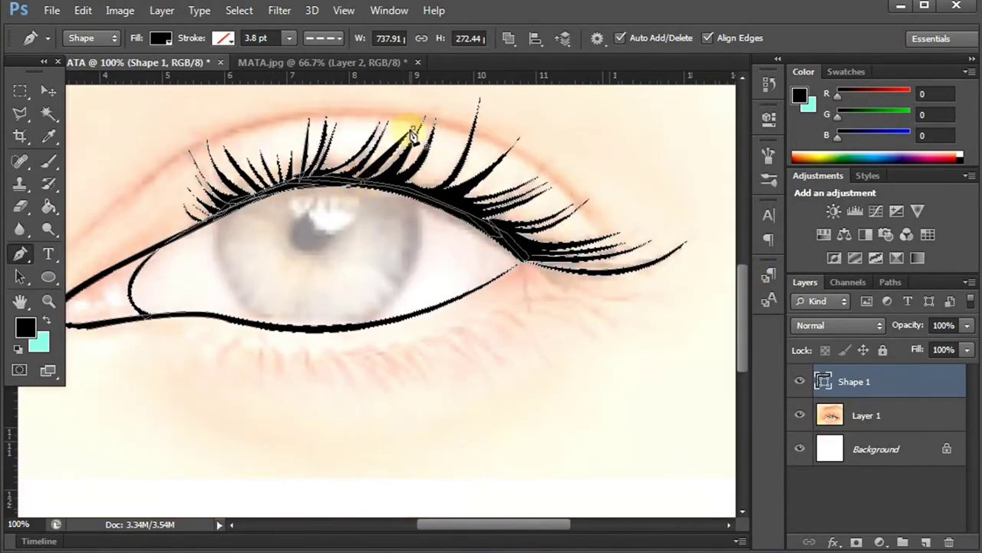
- Draw the first curved lower lashes fanning out from the outer corner
{"action": "scroll", "coordinate": [439, 339], "scroll_direction": "up", "scroll_amount": 5}
{"action": "scroll", "coordinate": [412, 395], "scroll_direction": "down", "scroll_amount": 5}
{"action": "left_click", "coordinate": [489, 347]}
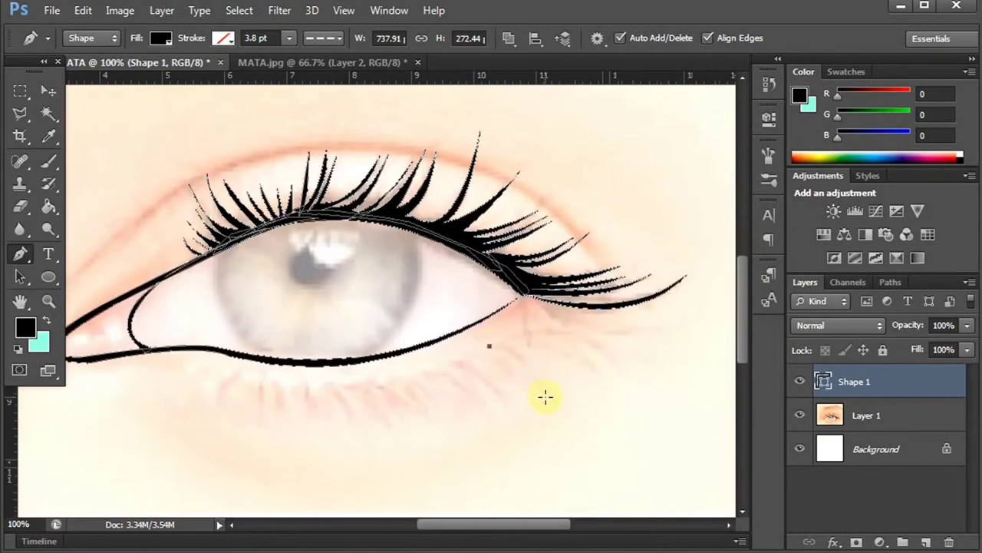
{"action": "left_click_drag", "start_coordinate": [544, 396], "coordinate": [491, 340]}
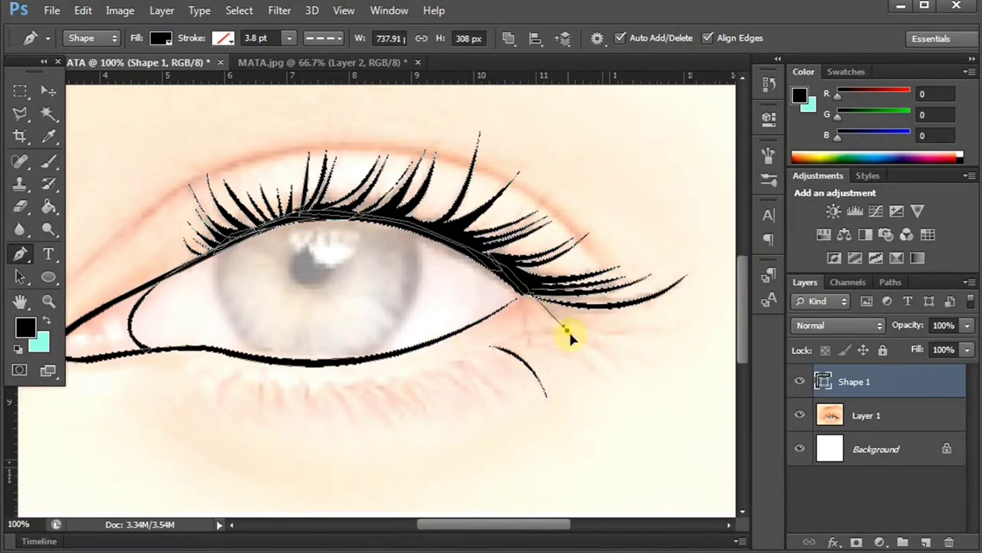
{"action": "left_click_drag", "start_coordinate": [618, 364], "coordinate": [614, 359]}
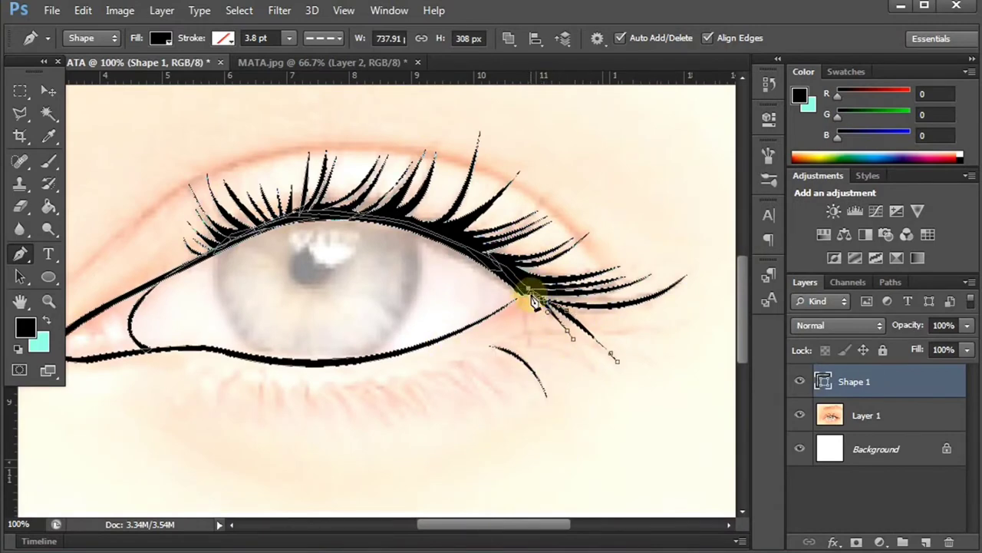
{"action": "left_click", "coordinate": [453, 357]}
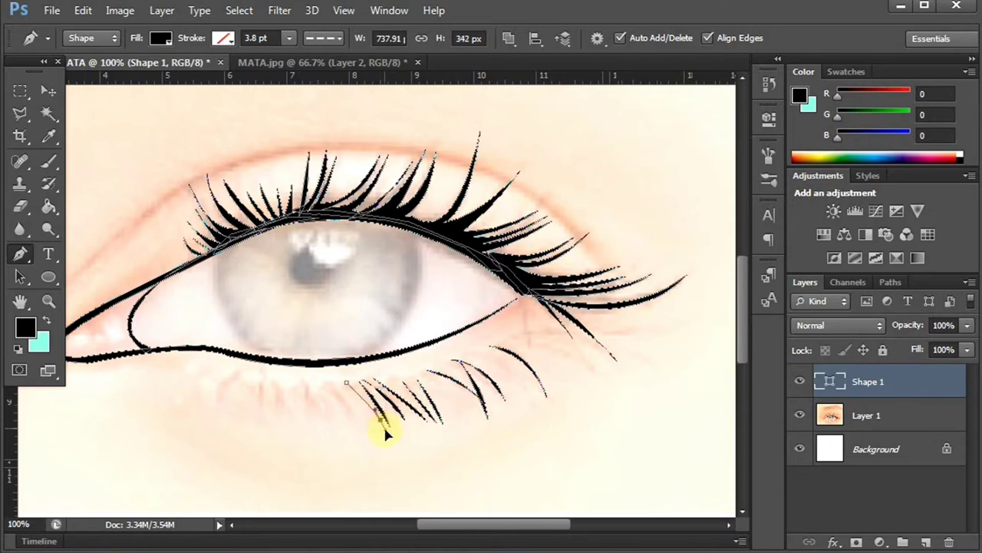
{"action": "left_click", "coordinate": [332, 385]}
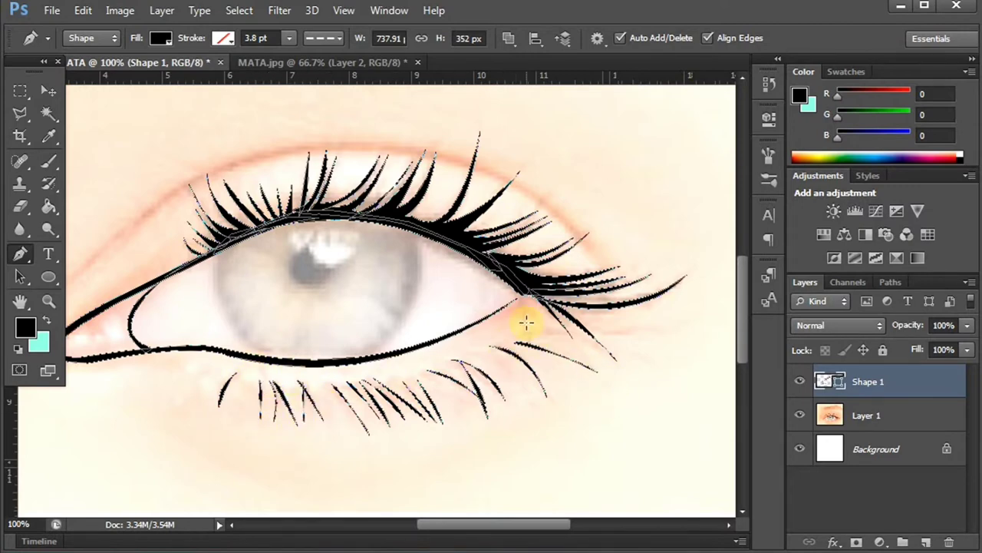
- Add more thin lower lashes, each closed into a filled black shape
{"action": "left_click", "coordinate": [568, 331]}
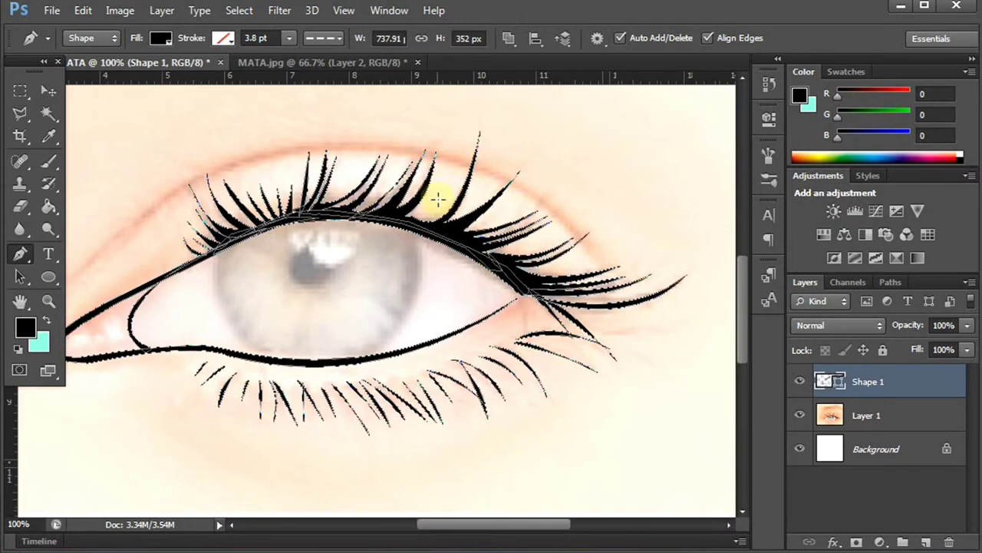
{"action": "left_click_drag", "start_coordinate": [437, 199], "coordinate": [411, 221]}
{"action": "left_click", "coordinate": [307, 221]}
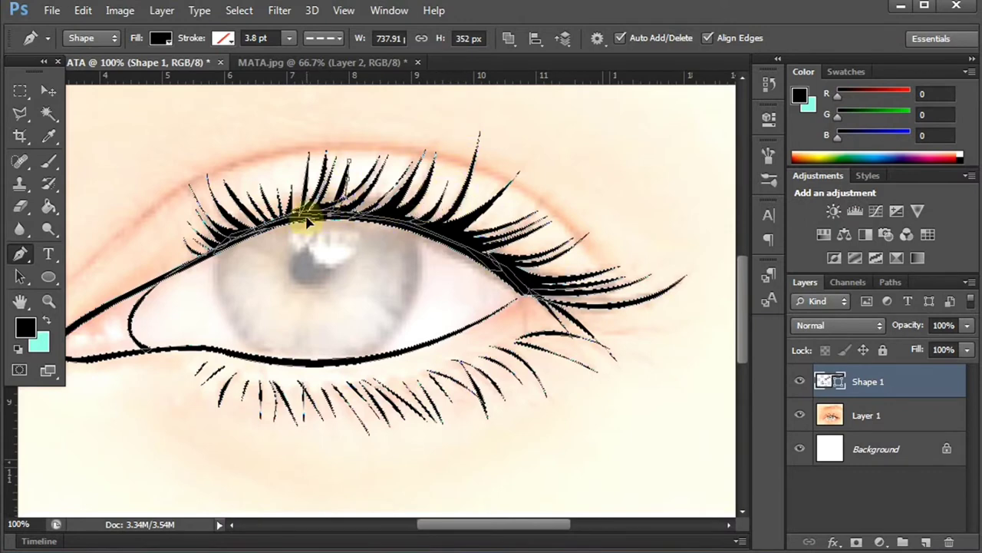
{"action": "left_click", "coordinate": [270, 171]}
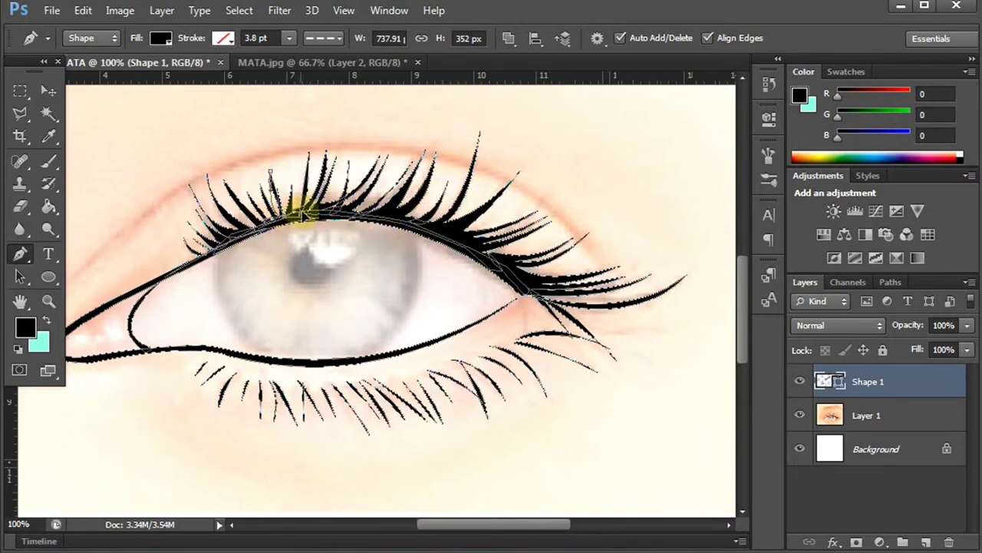
{"action": "left_click", "coordinate": [647, 312]}
- Try an eyeliner shape above the lashes, then undo it
{"action": "left_click", "coordinate": [122, 290]}
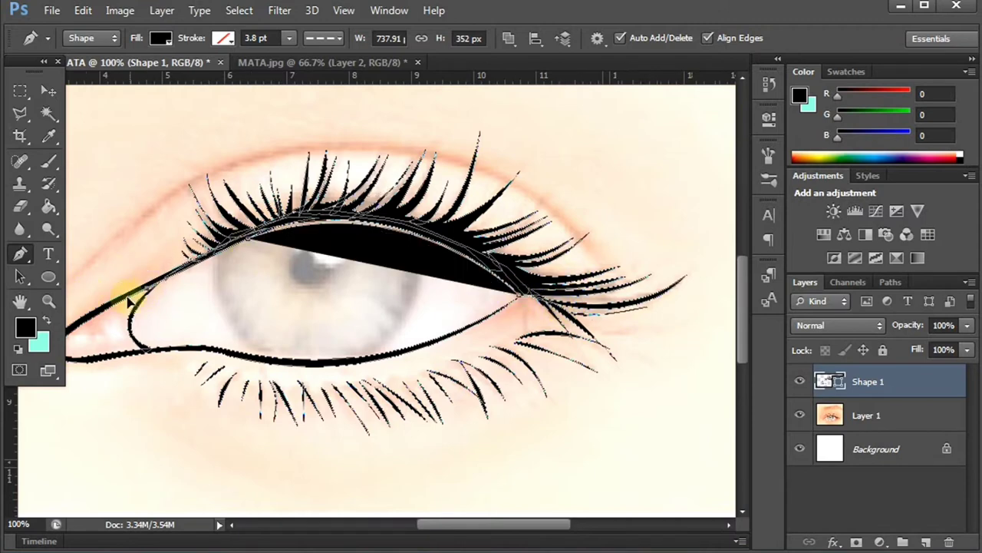
{"action": "left_click", "coordinate": [325, 213]}
{"action": "left_click", "coordinate": [519, 297]}
{"action": "left_click", "coordinate": [800, 414]}
{"action": "left_click", "coordinate": [800, 414]}
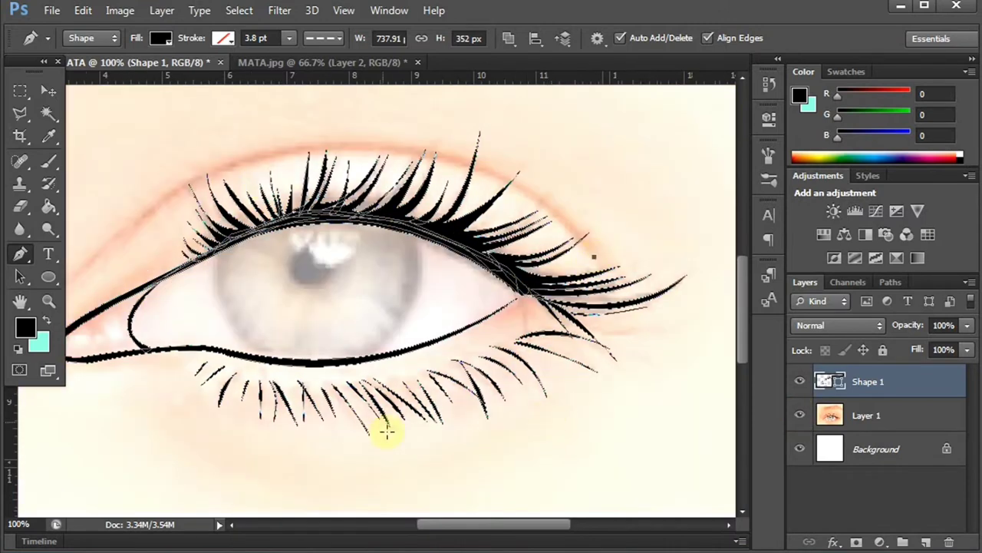
{"action": "key", "text": "ctrl+minus"}
{"action": "left_click", "coordinate": [564, 270]}
{"action": "left_click_drag", "start_coordinate": [320, 212], "coordinate": [159, 266]}
{"action": "key", "text": "ctrl+z"}
- Revert to the last lash state in History and adjust the eyeliner toward the inner corner
{"action": "left_click", "coordinate": [768, 84]}
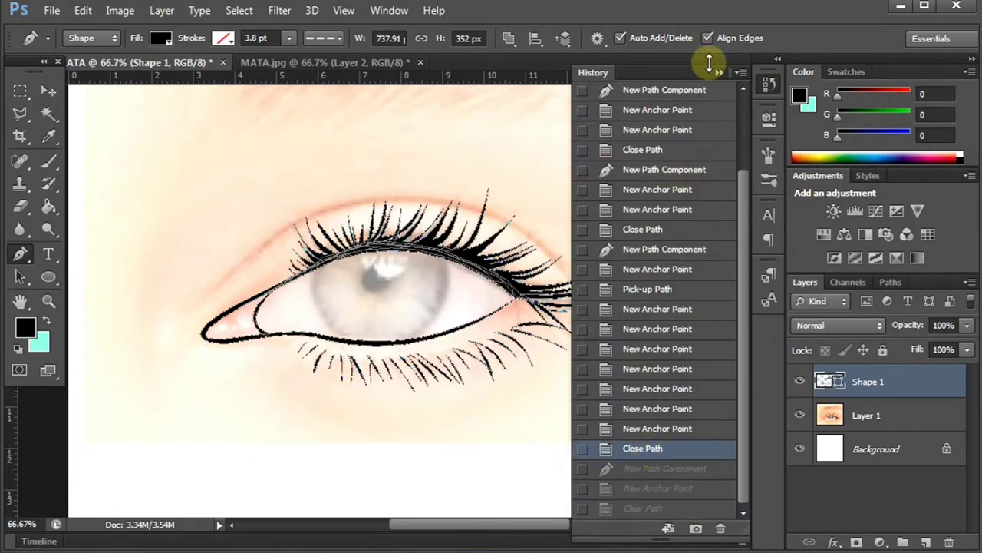
{"action": "left_click_drag", "start_coordinate": [348, 211], "coordinate": [368, 202]}
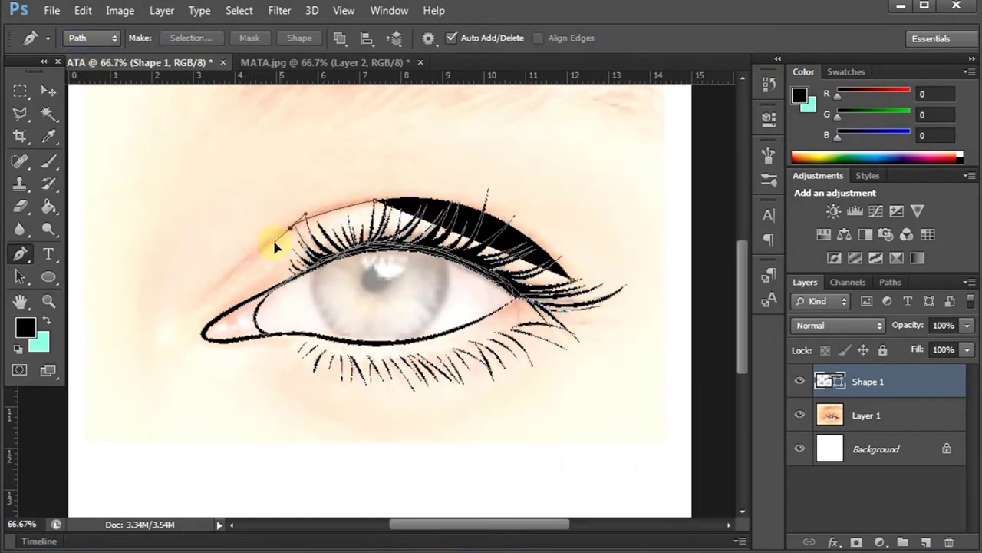
{"action": "left_click", "coordinate": [213, 291]}
{"action": "left_click", "coordinate": [340, 38]}
{"action": "left_click", "coordinate": [768, 84]}
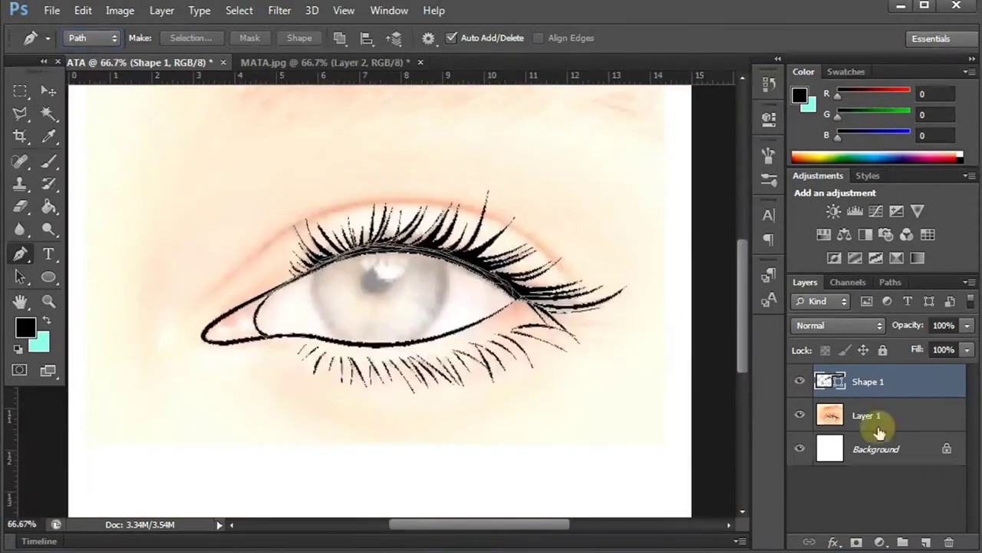
- Add a new empty layer and pick a hard round brush
{"action": "left_click", "coordinate": [925, 542]}
{"action": "left_click", "coordinate": [49, 160]}
{"action": "left_click", "coordinate": [83, 37]}
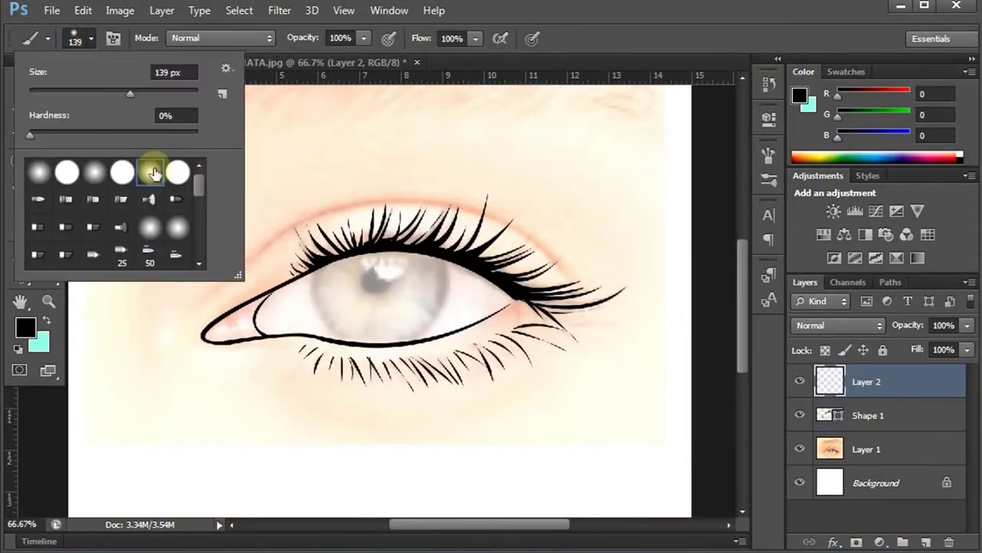
{"action": "left_click", "coordinate": [122, 172]}
{"action": "key", "text": "p"}
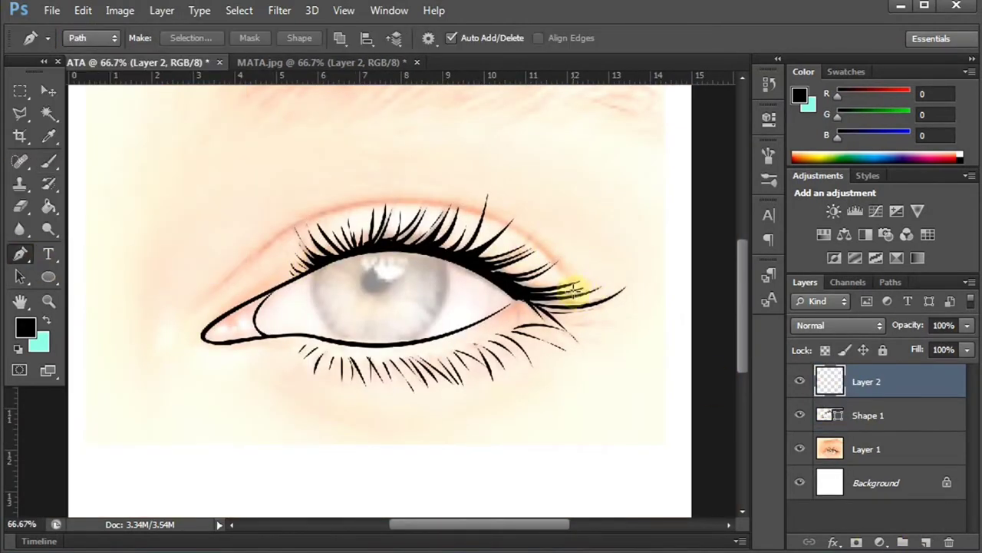
- Draw a crease path over the lid and stroke it with a tapered black line
{"action": "left_click", "coordinate": [561, 269]}
{"action": "left_click_drag", "start_coordinate": [335, 209], "coordinate": [199, 257]}
{"action": "left_click_drag", "start_coordinate": [206, 296], "coordinate": [121, 373]}
{"action": "right_click", "coordinate": [219, 284]}
{"action": "left_click", "coordinate": [253, 360]}
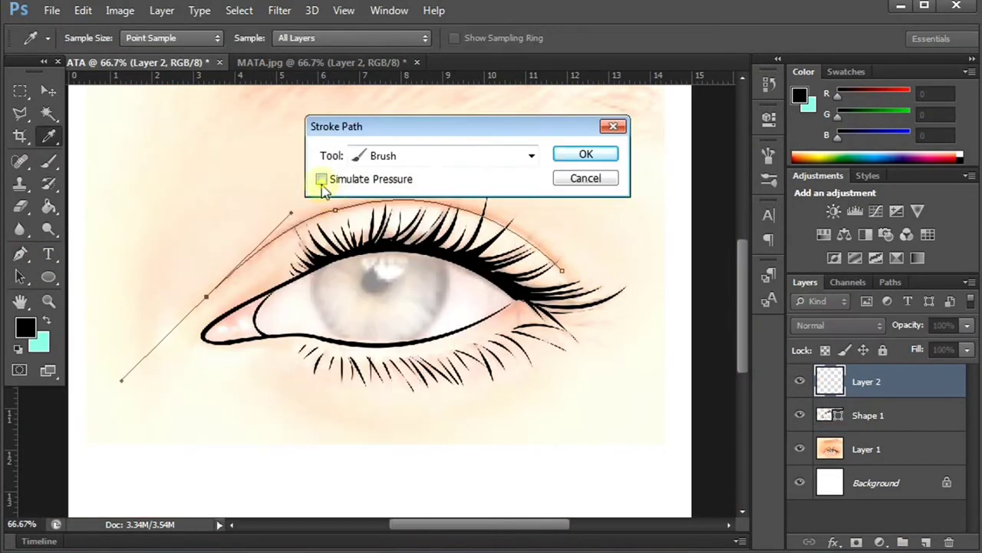
{"action": "left_click", "coordinate": [577, 152]}
{"action": "key", "text": "ctrl+plus"}
- Set the Pen to combine shapes and merge the crease layer with the lash shapes
{"action": "left_click", "coordinate": [868, 415]}
{"action": "left_click", "coordinate": [92, 38]}
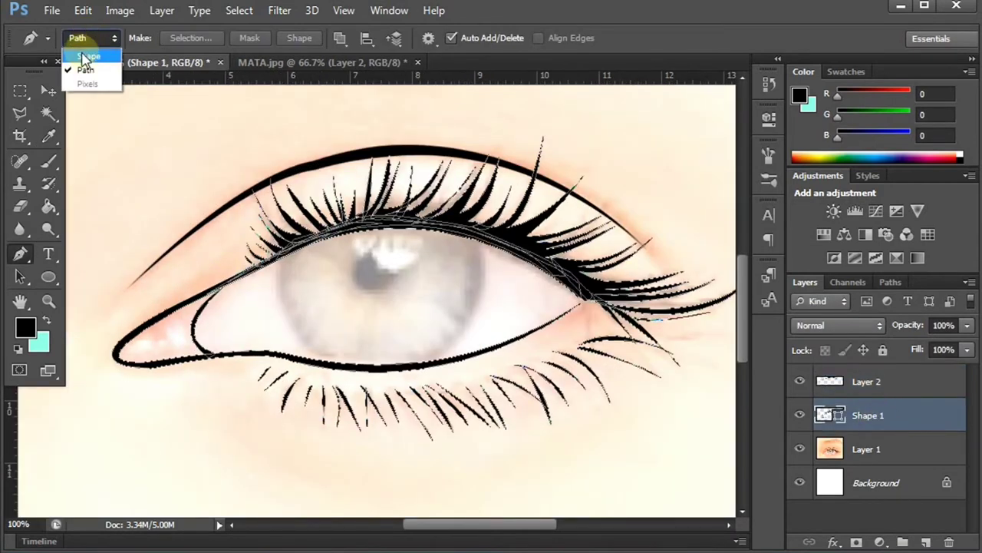
{"action": "left_click", "coordinate": [85, 54]}
{"action": "left_click", "coordinate": [509, 38]}
{"action": "left_click", "coordinate": [568, 76]}
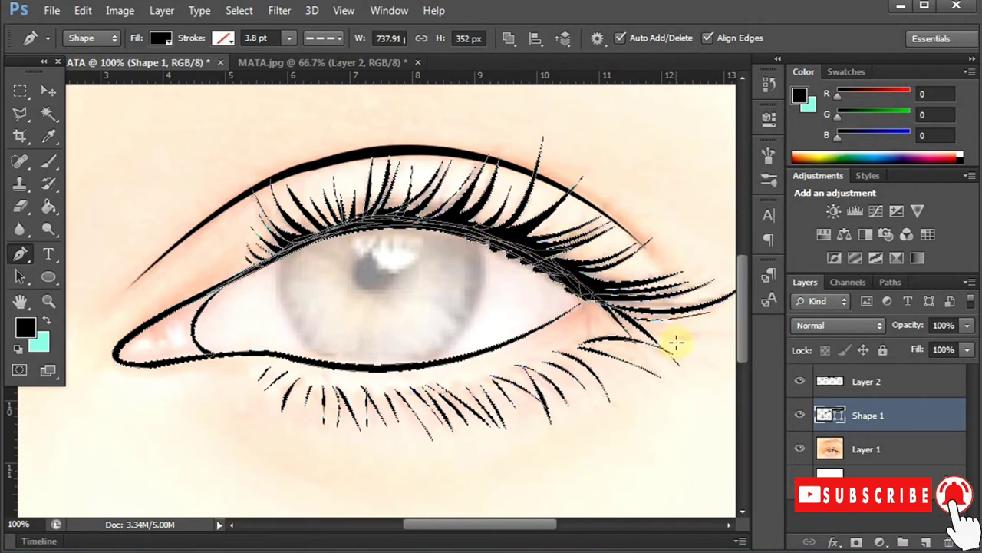
{"action": "left_click", "coordinate": [866, 381], "text": "shift"}
{"action": "key", "text": "ctrl+e"}
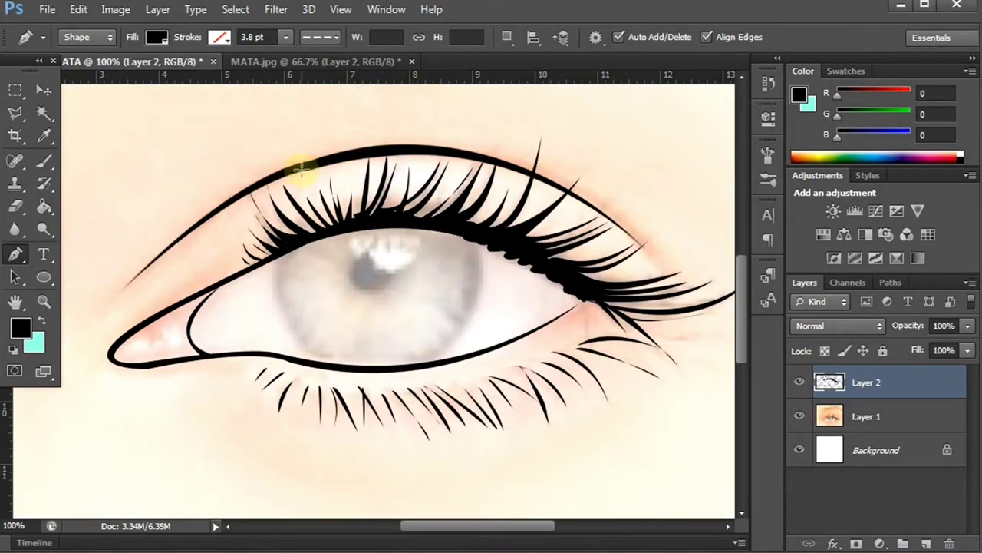
- Start another filled shape path, toggling the reference photo to check the eye
{"action": "left_click", "coordinate": [86, 37]}
{"action": "left_click", "coordinate": [81, 61]}
{"action": "key", "text": "ctrl+plus"}
{"action": "left_click", "coordinate": [361, 219]}
{"action": "left_click", "coordinate": [311, 236]}
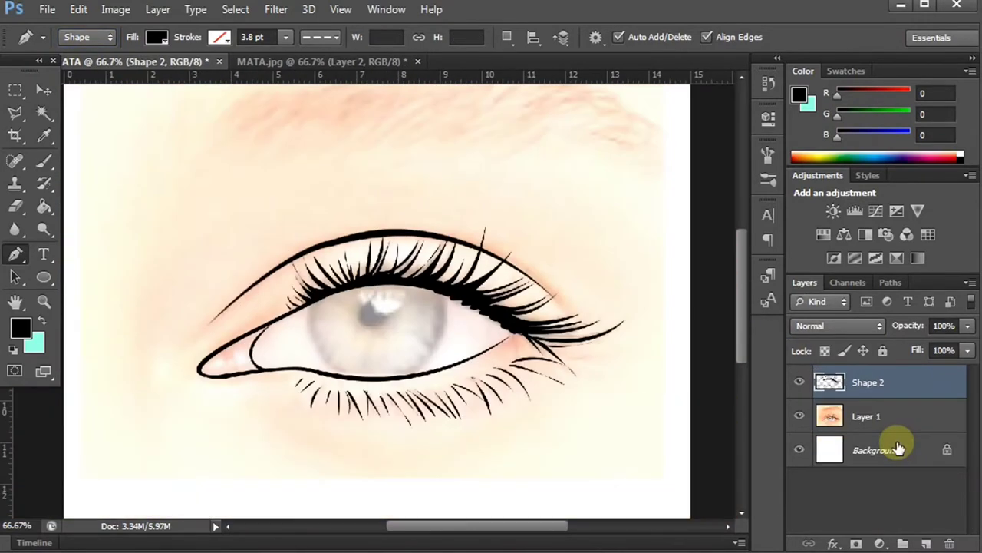
{"action": "left_click", "coordinate": [799, 415]}
{"action": "left_click", "coordinate": [799, 415]}
- Add a new eyebrow layer and set the brush size to 9
{"action": "key", "text": "ctrl+shift+alt+n"}
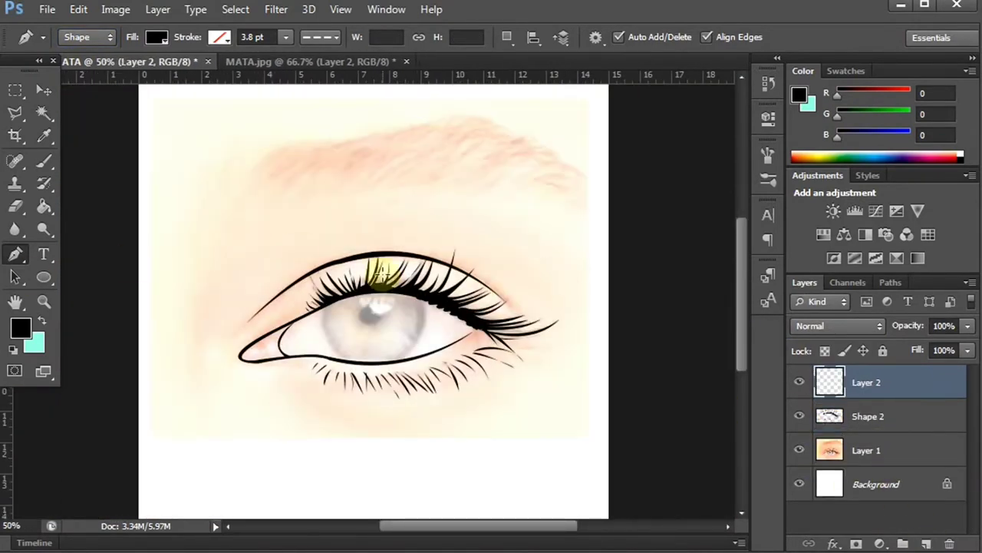
{"action": "left_click", "coordinate": [87, 37]}
{"action": "left_click", "coordinate": [77, 66]}
{"action": "key", "text": "b"}
{"action": "left_click", "coordinate": [86, 37]}
{"action": "left_click_drag", "start_coordinate": [38, 94], "coordinate": [32, 94]}
{"action": "left_click", "coordinate": [280, 196]}
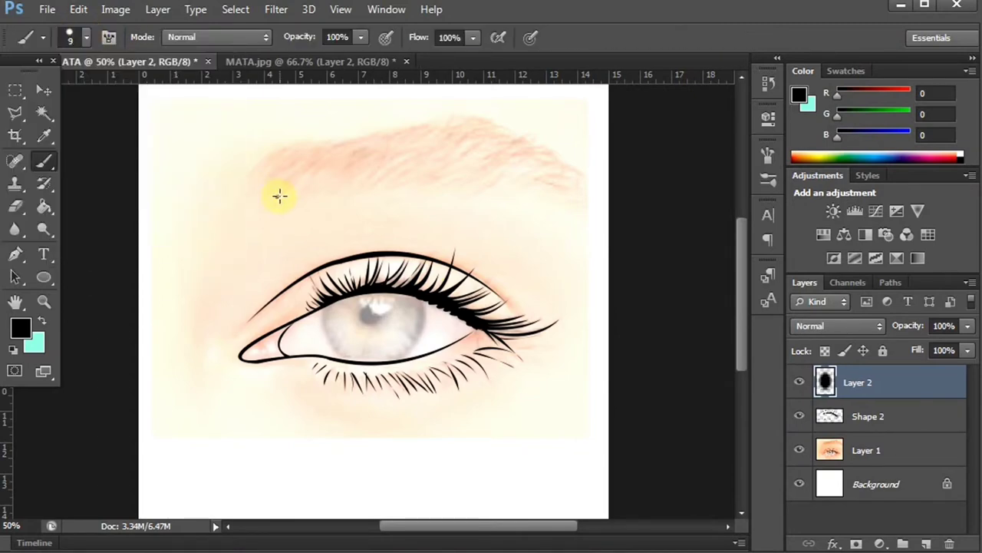
- Zoom in on the brow area and draw the first curved brow hair path
{"action": "key", "text": "p"}
{"action": "key", "text": "ctrl+plus"}
{"action": "left_click", "coordinate": [198, 230]}
{"action": "left_click_drag", "start_coordinate": [243, 165], "coordinate": [318, 171]}
- Stroke the first few curved black hair paths across the middle of the eyebrow
{"action": "right_click", "coordinate": [316, 170]}
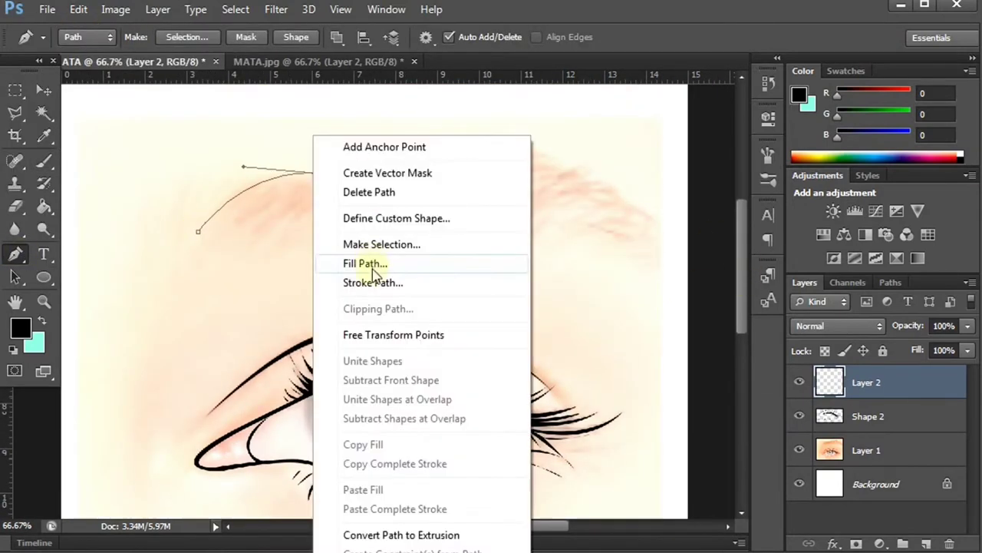
{"action": "left_click", "coordinate": [373, 283]}
{"action": "key", "text": "Return"}
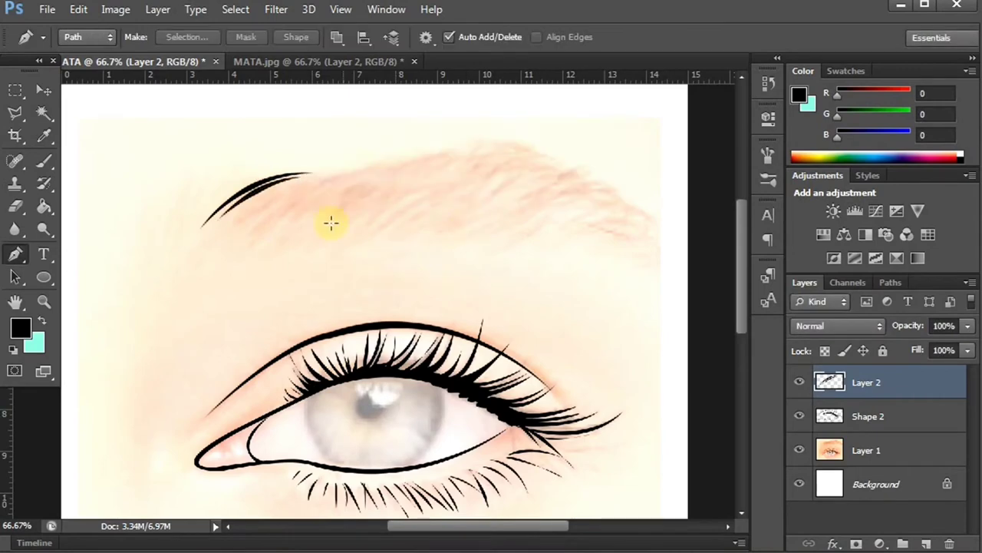
{"action": "left_click", "coordinate": [228, 221]}
{"action": "left_click", "coordinate": [325, 171]}
{"action": "right_click", "coordinate": [324, 172]}
{"action": "left_click", "coordinate": [238, 241]}
{"action": "left_click_drag", "start_coordinate": [379, 162], "coordinate": [448, 158]}
{"action": "right_click", "coordinate": [371, 162]}
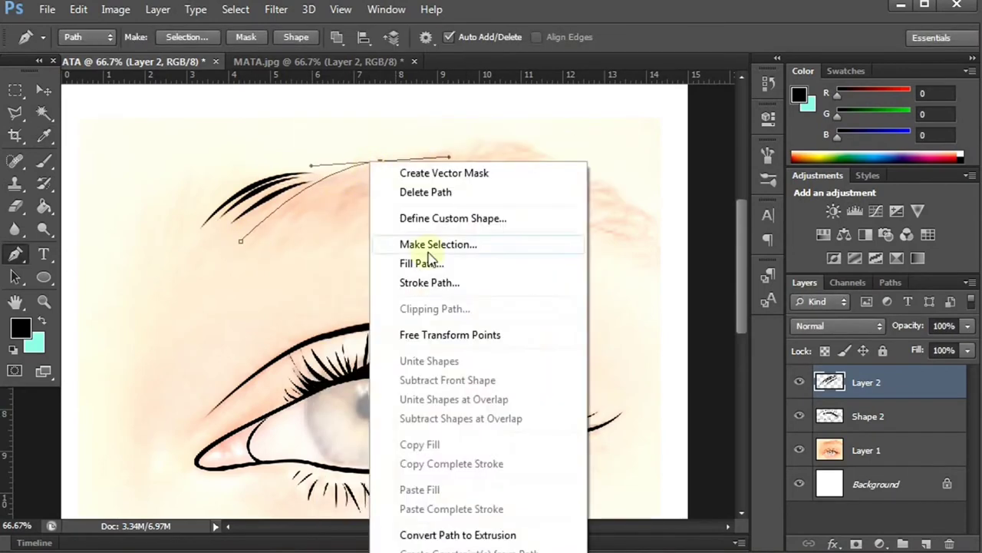
{"action": "left_click", "coordinate": [430, 283]}
{"action": "key", "text": "Return"}
- Add longer brow hairs reaching toward the brow tip, stroking each path with the brush
{"action": "left_click", "coordinate": [251, 240]}
{"action": "left_click", "coordinate": [371, 165]}
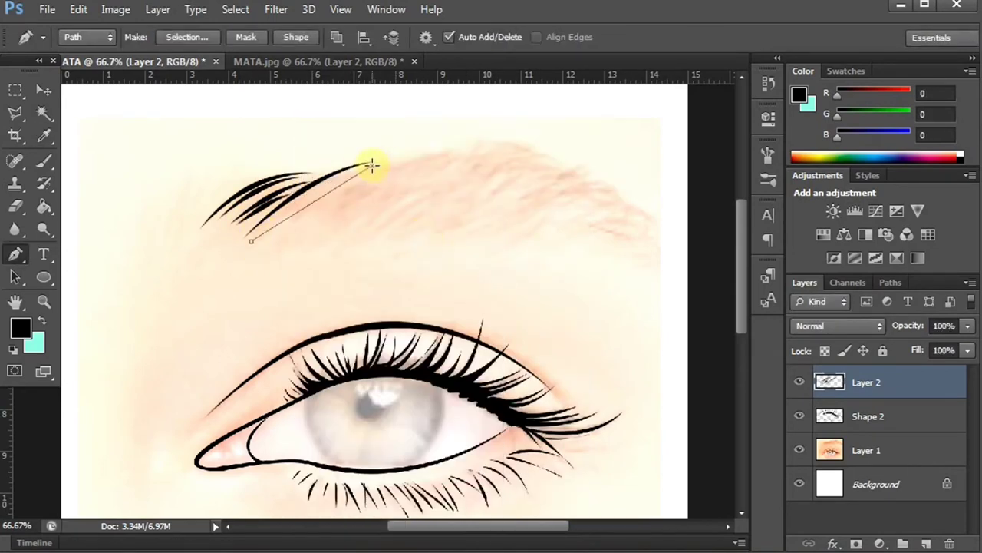
{"action": "right_click", "coordinate": [371, 165]}
{"action": "left_click", "coordinate": [415, 282]}
{"action": "left_click", "coordinate": [574, 151]}
{"action": "left_click", "coordinate": [298, 225]}
{"action": "left_click_drag", "start_coordinate": [362, 157], "coordinate": [442, 151]}
{"action": "right_click", "coordinate": [442, 151]}
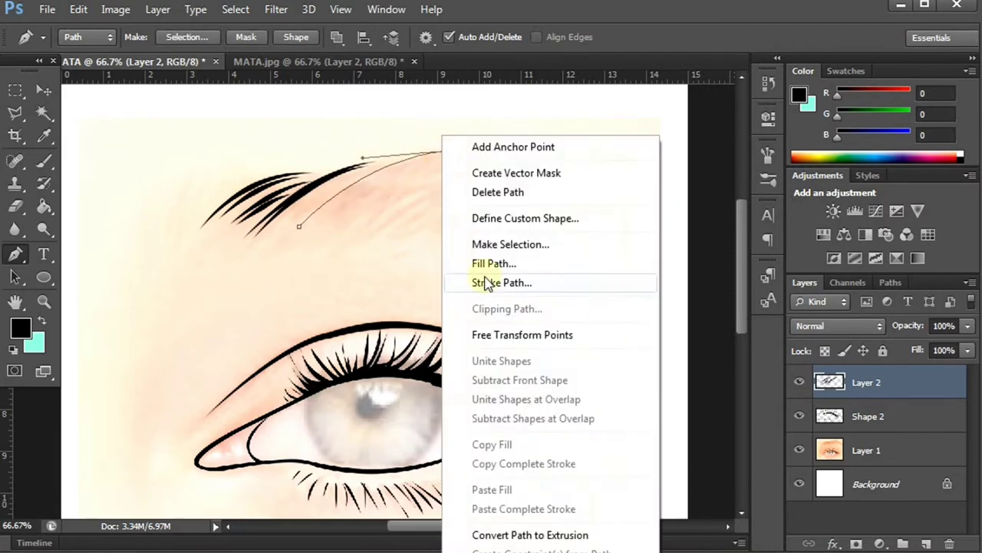
{"action": "left_click", "coordinate": [485, 283]}
{"action": "key", "text": "Return"}
- Stroke more curved hairs along the upper end of the eyebrow
{"action": "left_click", "coordinate": [279, 230]}
{"action": "right_click", "coordinate": [369, 146]}
{"action": "left_click", "coordinate": [430, 282]}
{"action": "key", "text": "Return"}
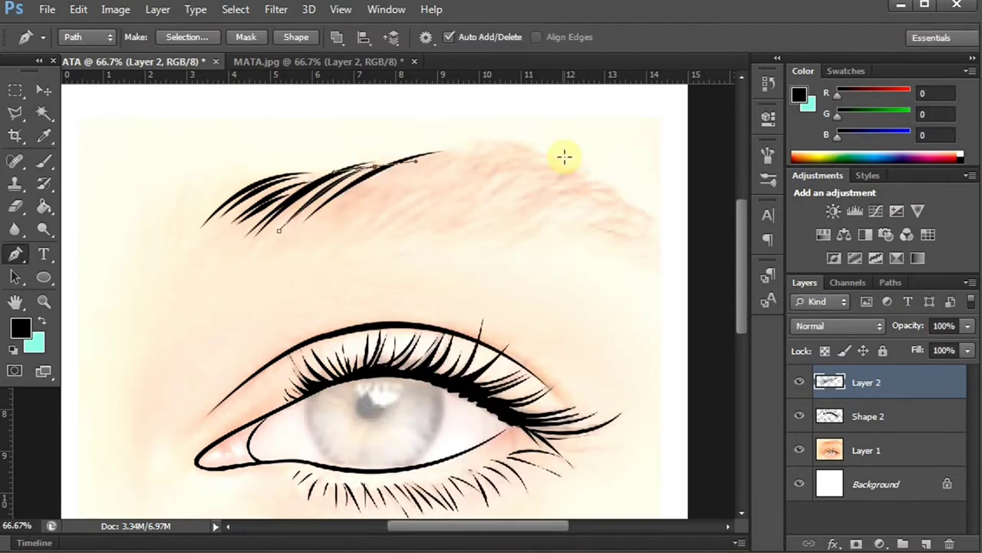
{"action": "key", "text": "Return"}
{"action": "left_click_drag", "start_coordinate": [389, 154], "coordinate": [500, 149]}
{"action": "right_click", "coordinate": [500, 149]}
{"action": "left_click", "coordinate": [537, 281]}
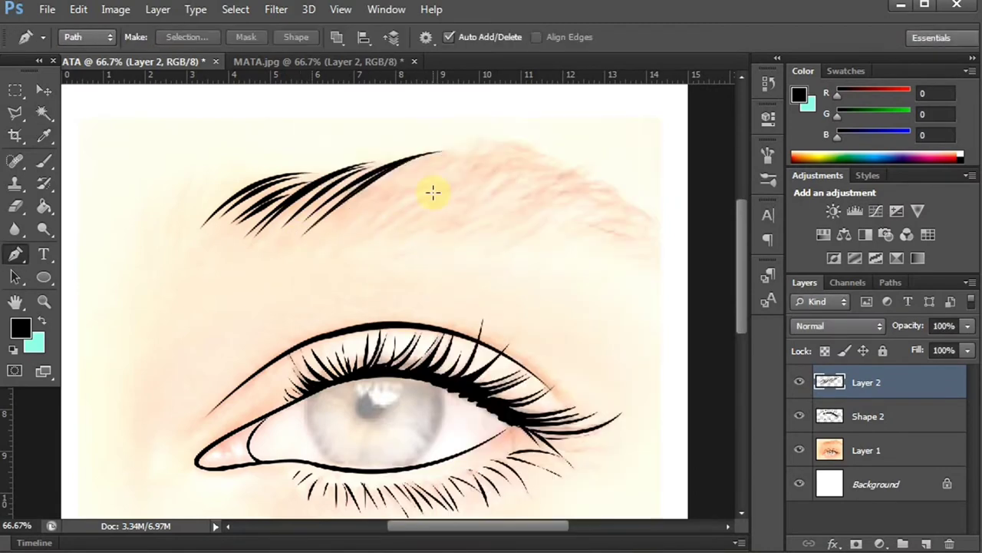
{"action": "left_click_drag", "start_coordinate": [390, 149], "coordinate": [443, 158]}
{"action": "right_click", "coordinate": [442, 158]}
{"action": "left_click", "coordinate": [480, 288]}
- Stroke additional brow hairs with the brush, then delete the used path
{"action": "left_click", "coordinate": [357, 231]}
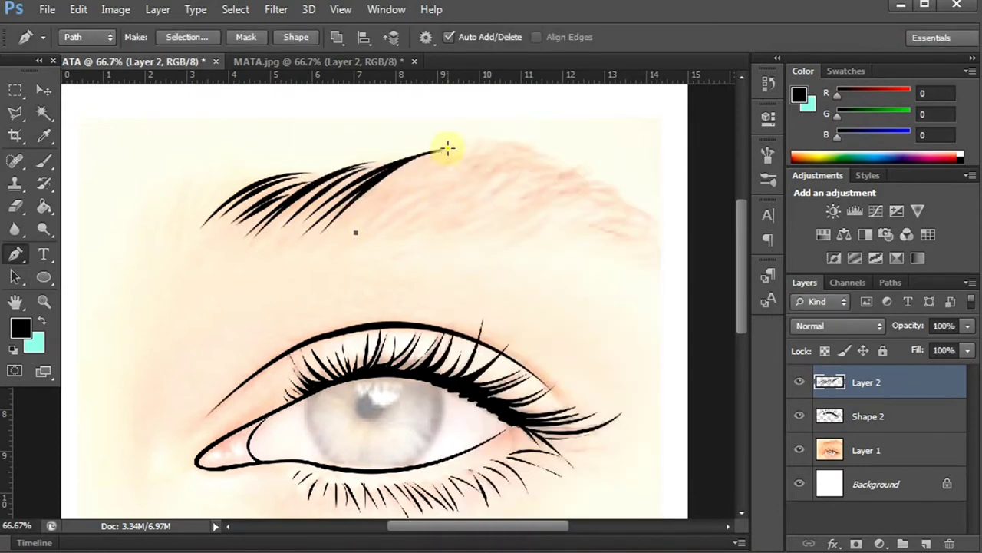
{"action": "right_click", "coordinate": [440, 184]}
{"action": "left_click", "coordinate": [478, 315]}
{"action": "left_click", "coordinate": [580, 154]}
{"action": "right_click", "coordinate": [438, 186]}
{"action": "left_click", "coordinate": [475, 316]}
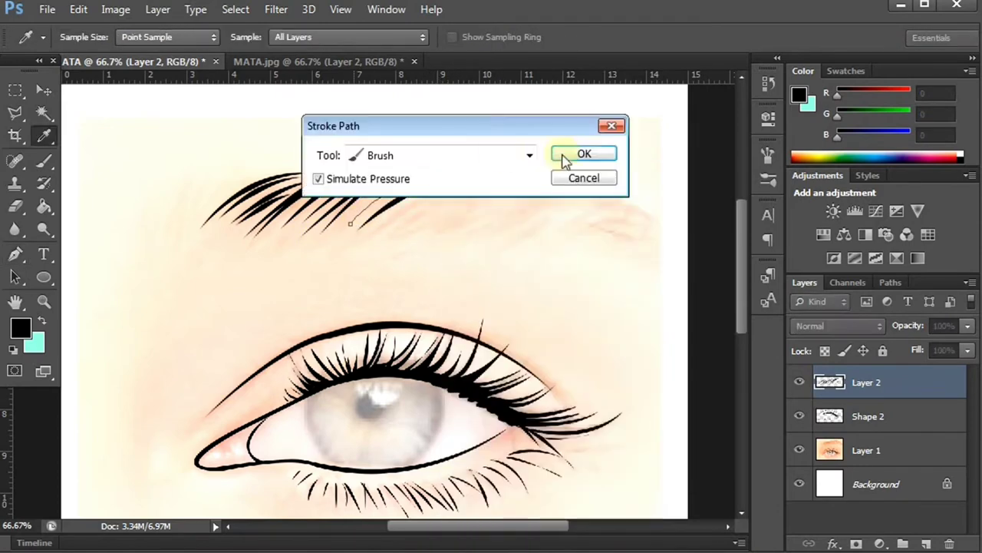
{"action": "left_click", "coordinate": [566, 158]}
{"action": "left_click", "coordinate": [346, 217]}
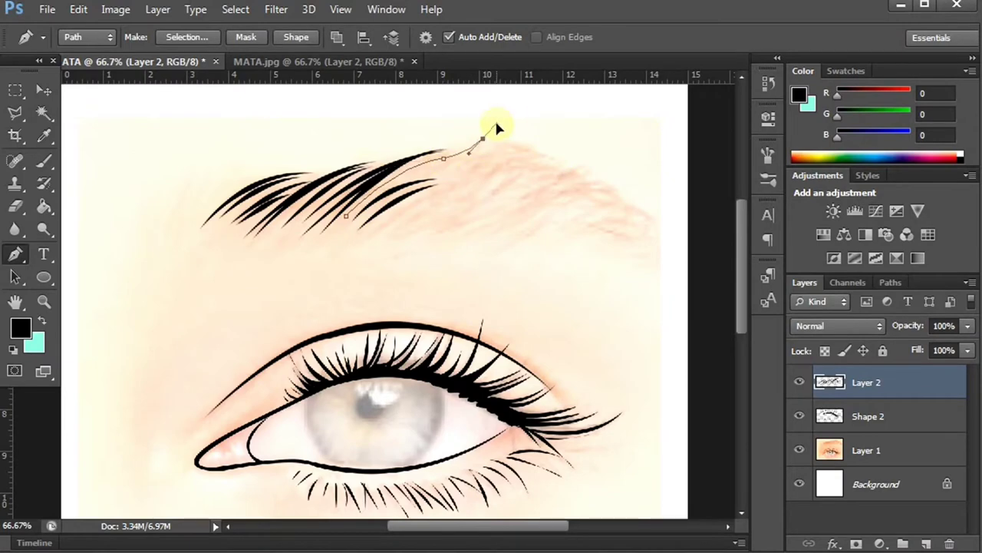
{"action": "left_click", "coordinate": [402, 164]}
{"action": "left_click", "coordinate": [471, 150]}
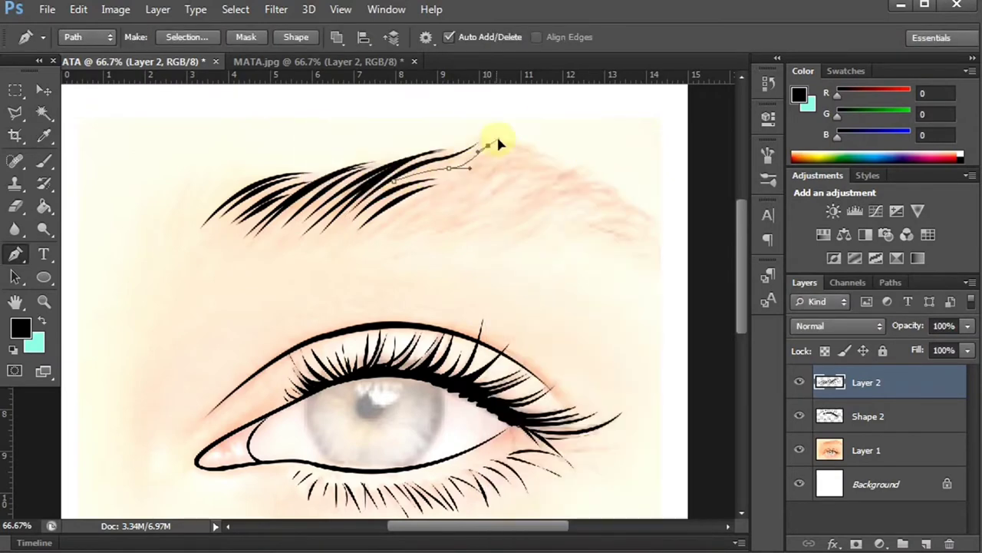
{"action": "right_click", "coordinate": [449, 169]}
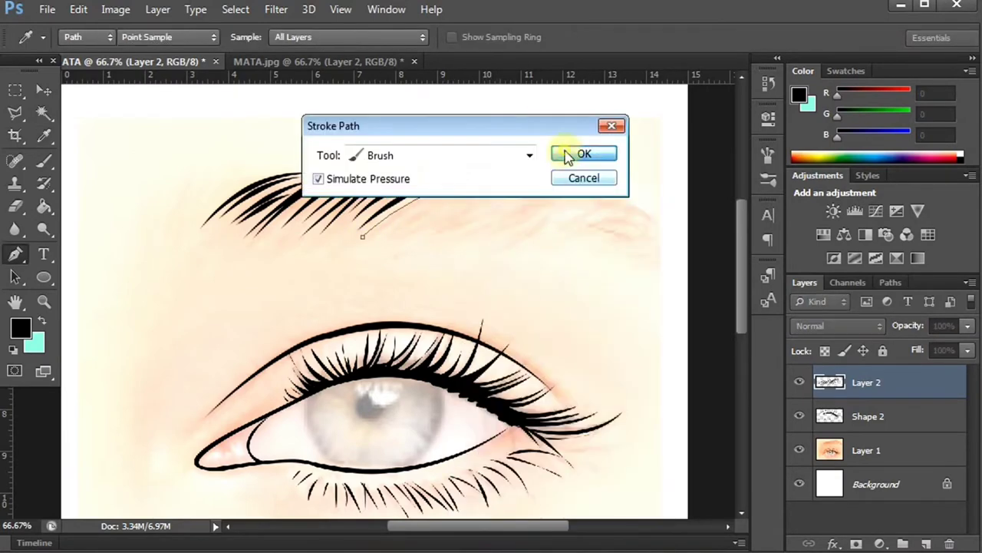
{"action": "left_click", "coordinate": [575, 154]}
{"action": "right_click", "coordinate": [261, 215]}
{"action": "left_click", "coordinate": [302, 191]}
- Add hairs at the brow's left end and near its tip
{"action": "left_click", "coordinate": [187, 239]}
{"action": "left_click_drag", "start_coordinate": [240, 184], "coordinate": [278, 164]}
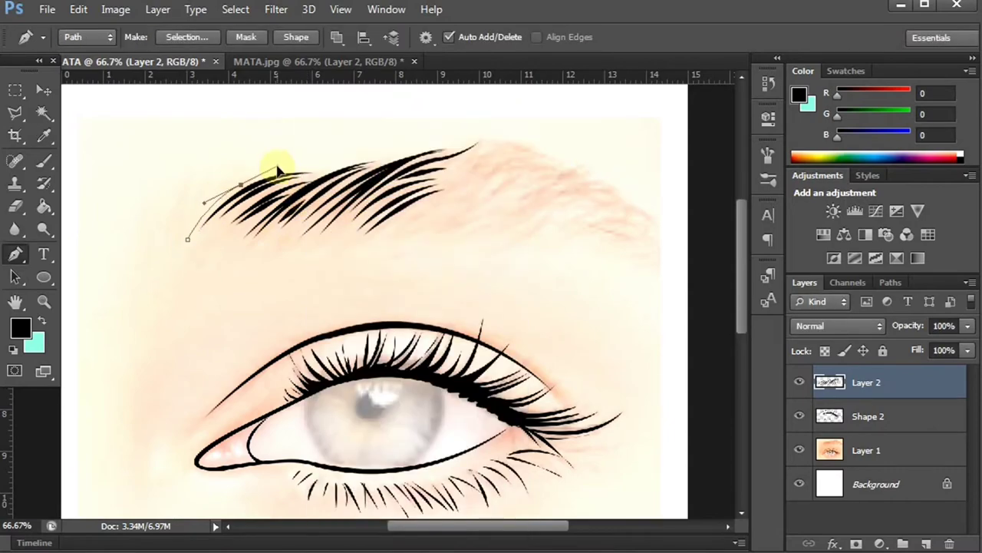
{"action": "key", "text": "Escape"}
{"action": "left_click", "coordinate": [569, 157]}
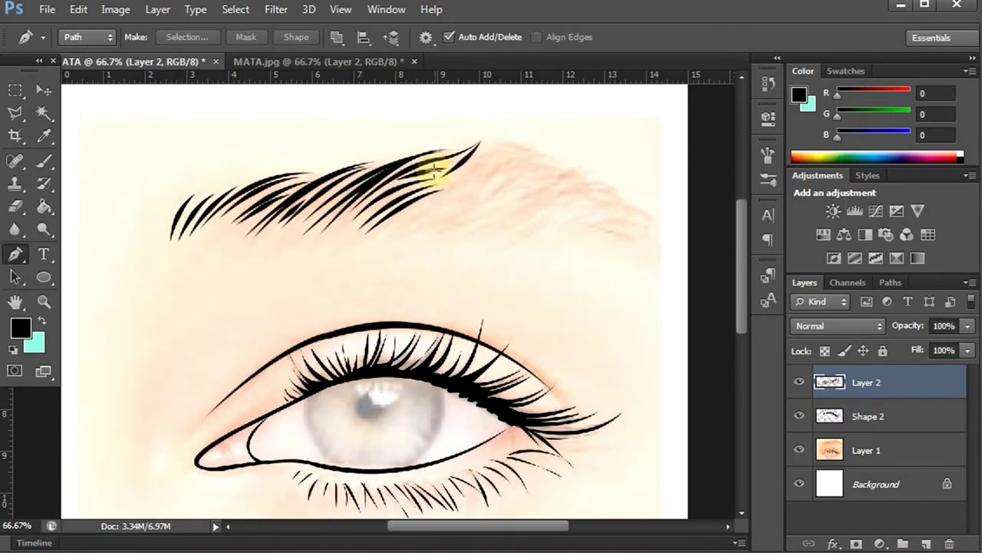
{"action": "left_click", "coordinate": [585, 154]}
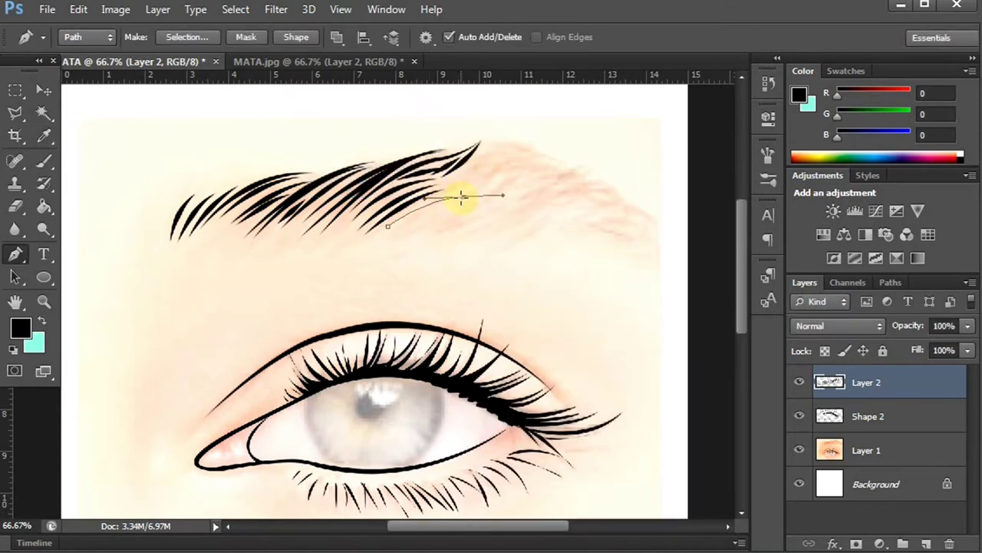
{"action": "left_click", "coordinate": [597, 149]}
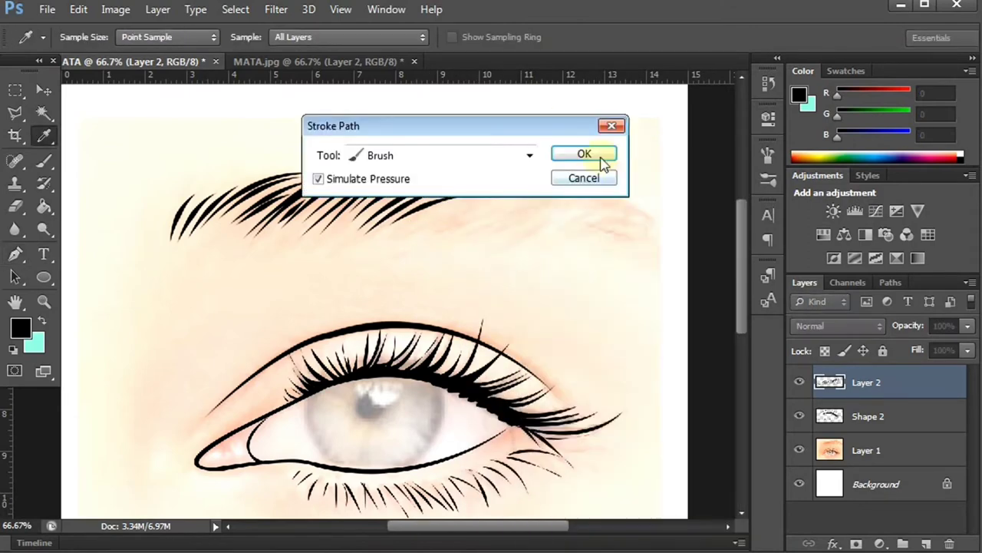
{"action": "left_click", "coordinate": [577, 154]}
{"action": "left_click", "coordinate": [443, 184]}
{"action": "left_click_drag", "start_coordinate": [520, 151], "coordinate": [553, 161]}
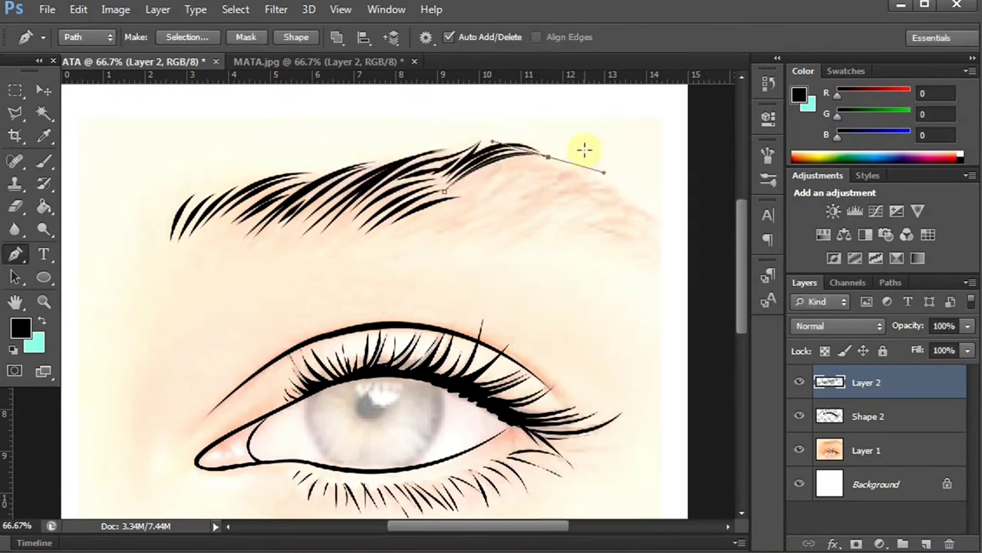
{"action": "key", "text": "Return"}
{"action": "left_click", "coordinate": [465, 182]}
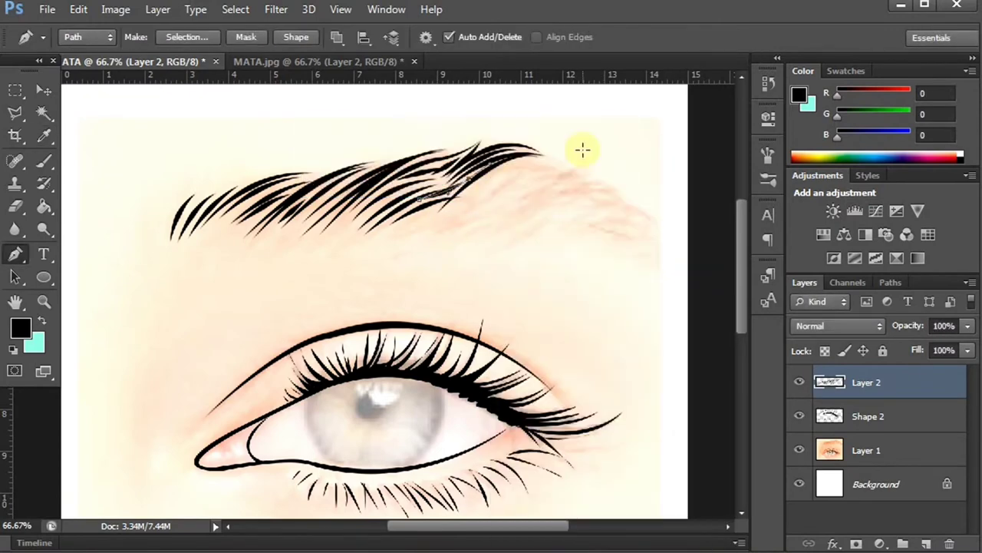
{"action": "scroll", "coordinate": [400, 316], "scroll_direction": "right", "scroll_amount": 2}
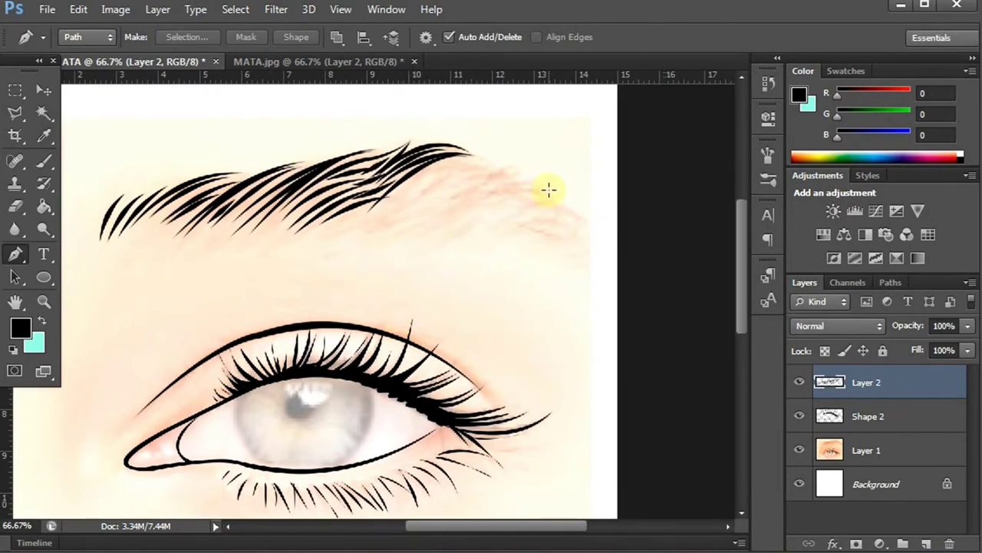
{"action": "key", "text": "Return"}
{"action": "key", "text": "Return"}
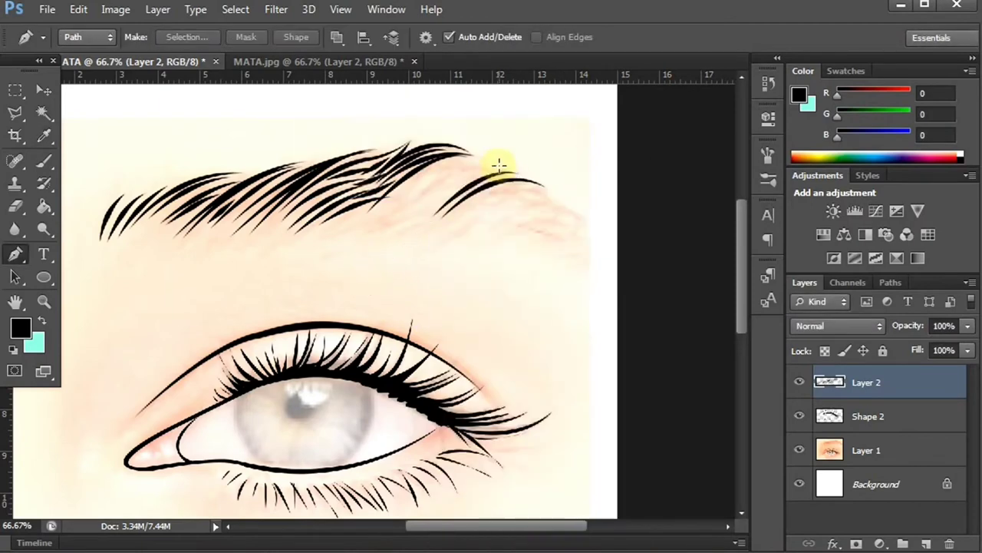
{"action": "key", "text": "Return"}
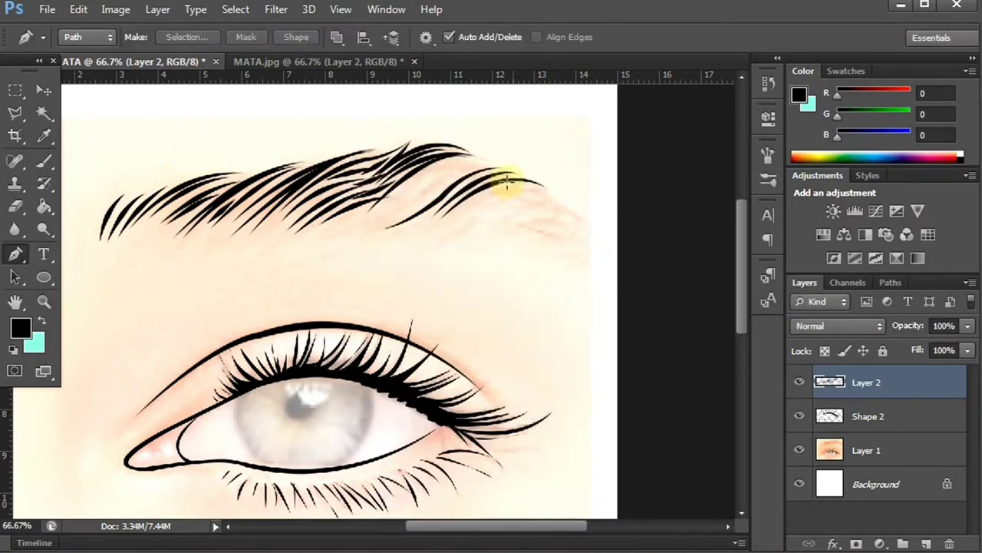
- Stroke the final hairs out to the eyebrow tip, then delete the Shape 2 layer
{"action": "right_click", "coordinate": [385, 221]}
{"action": "left_click", "coordinate": [432, 279]}
{"action": "right_click", "coordinate": [450, 163]}
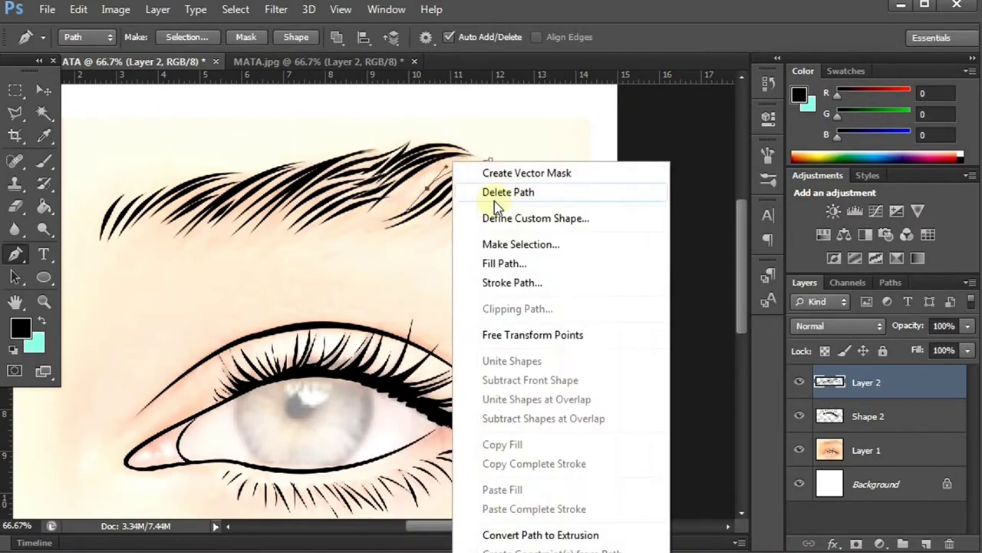
{"action": "left_click", "coordinate": [466, 192]}
{"action": "key", "text": "Return"}
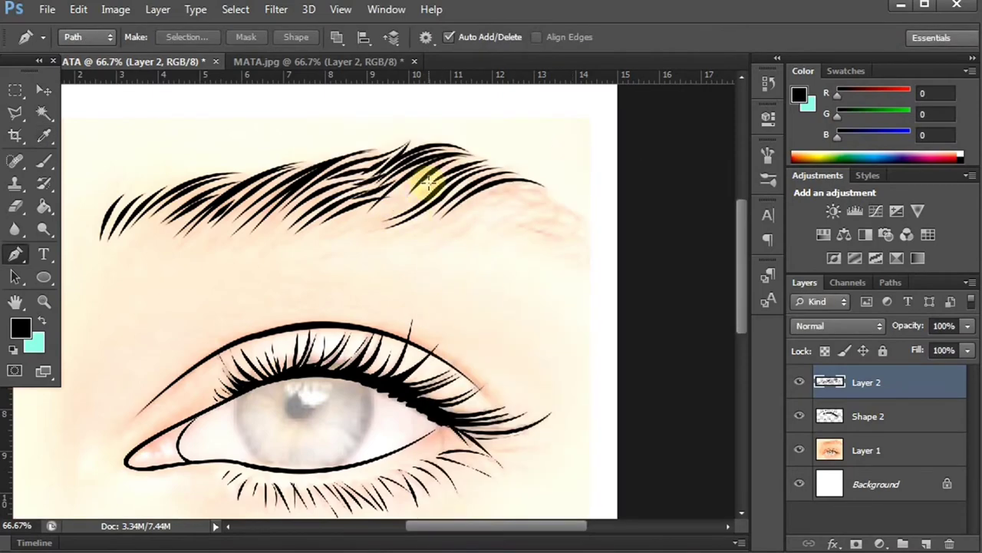
{"action": "left_click", "coordinate": [428, 182]}
{"action": "right_click", "coordinate": [477, 212]}
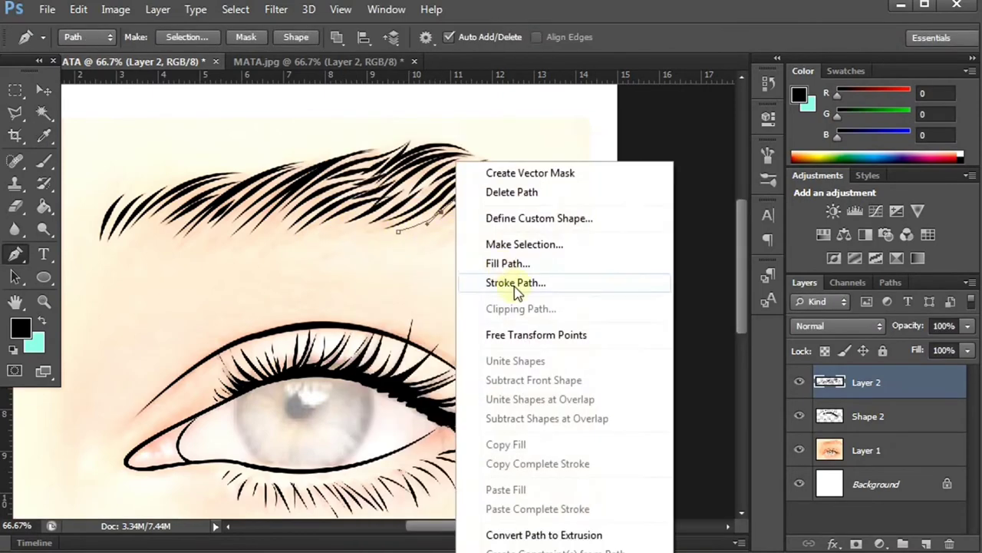
{"action": "left_click", "coordinate": [479, 203]}
{"action": "left_click", "coordinate": [547, 191]}
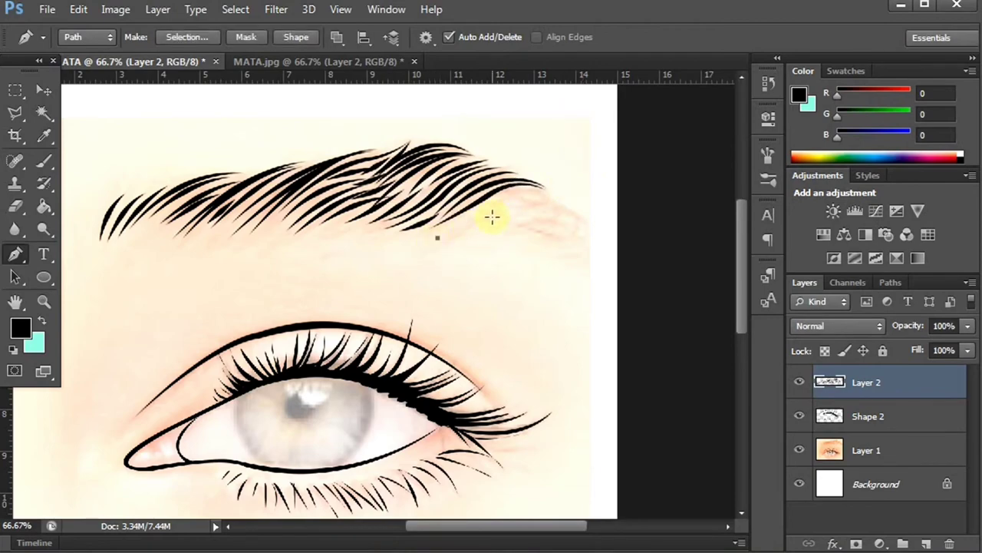
{"action": "right_click", "coordinate": [572, 212]}
{"action": "left_click", "coordinate": [629, 280]}
{"action": "left_click", "coordinate": [581, 157]}
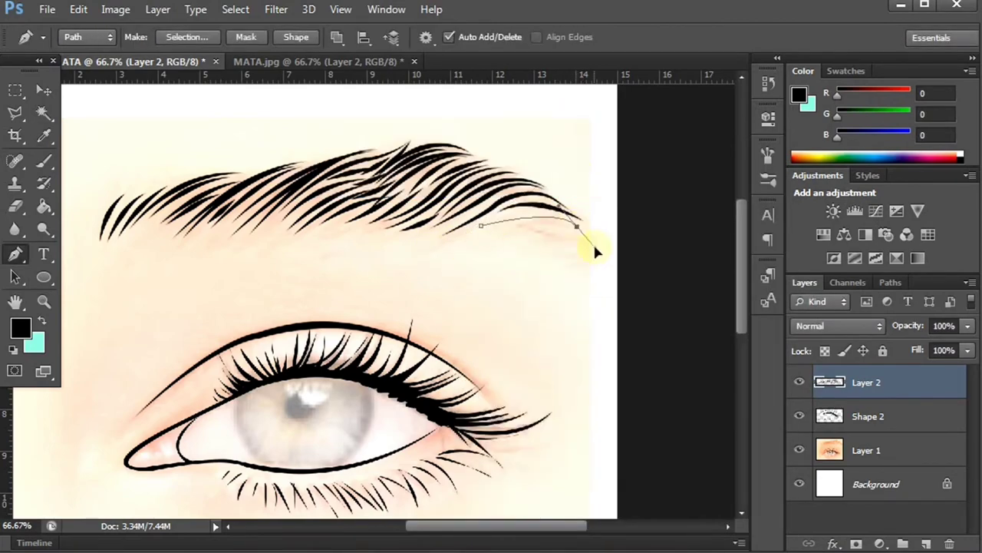
{"action": "right_click", "coordinate": [576, 230]}
{"action": "left_click", "coordinate": [629, 286]}
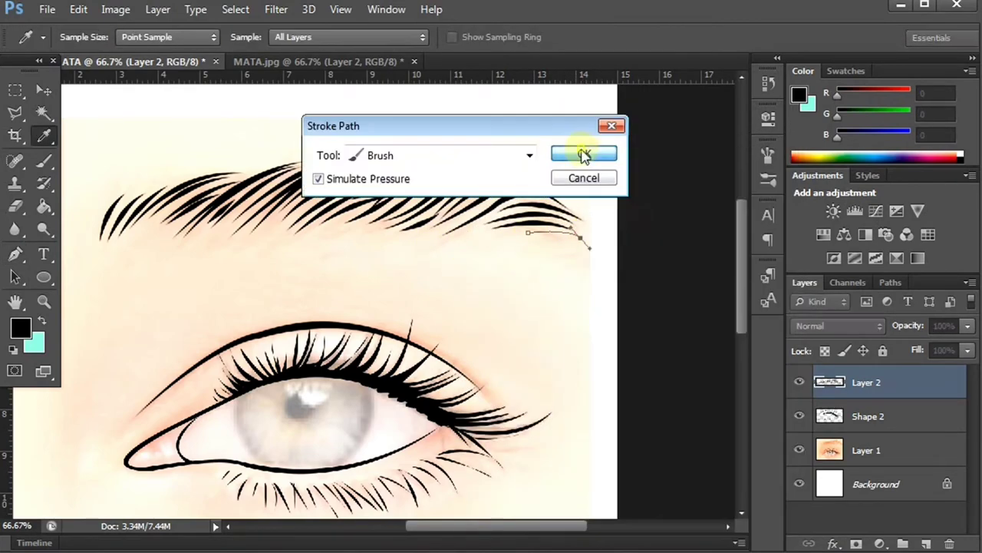
{"action": "left_click", "coordinate": [583, 155]}
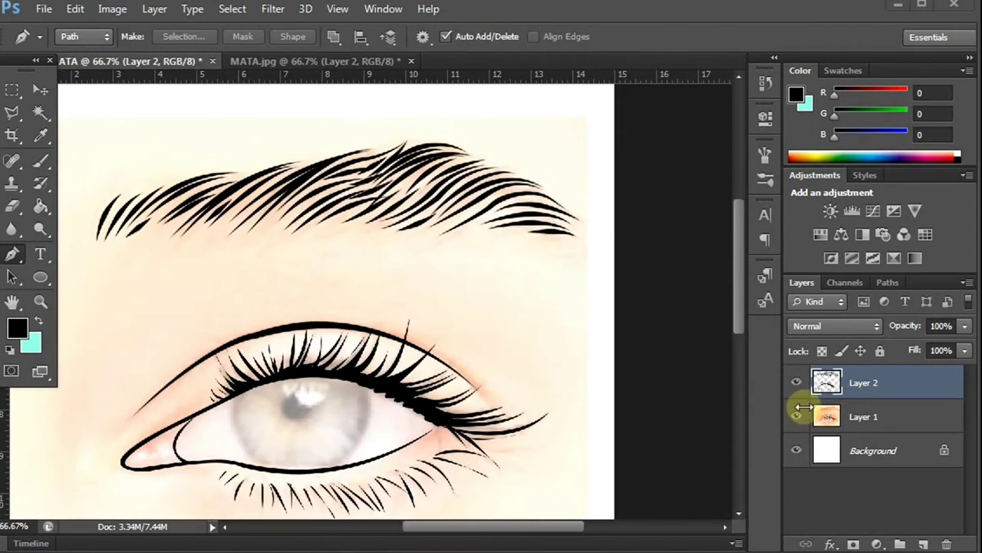
{"action": "key", "text": "ctrl+minus"}
- Restore Layer 1 to 100% opacity, add a new layer, and set the foreground to white
{"action": "left_click", "coordinate": [845, 417]}
{"action": "left_click", "coordinate": [844, 450]}
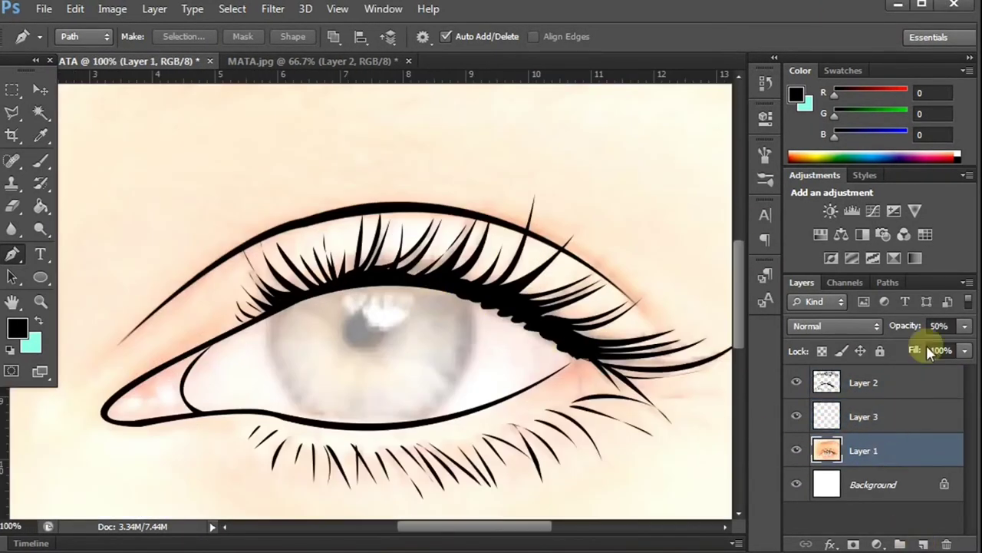
{"action": "left_click_drag", "start_coordinate": [926, 345], "coordinate": [745, 347]}
{"action": "left_click", "coordinate": [17, 328]}
{"action": "left_click", "coordinate": [513, 44]}
{"action": "left_click", "coordinate": [949, 31]}
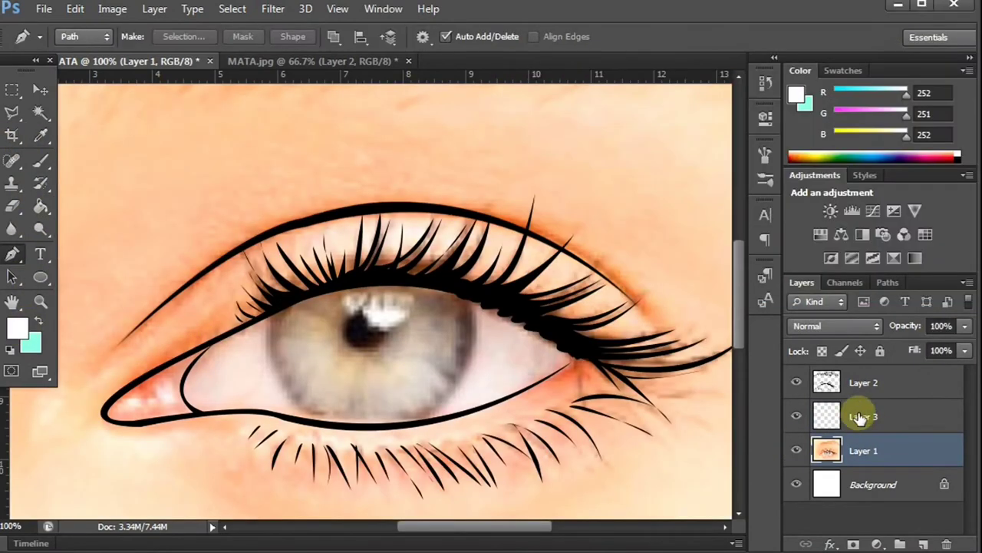
- Trace the eye white on Layer 3, fill it white at 49% opacity, then hide the layer
{"action": "left_click", "coordinate": [855, 416]}
{"action": "left_click", "coordinate": [352, 282]}
{"action": "left_click_drag", "start_coordinate": [215, 338], "coordinate": [203, 351]}
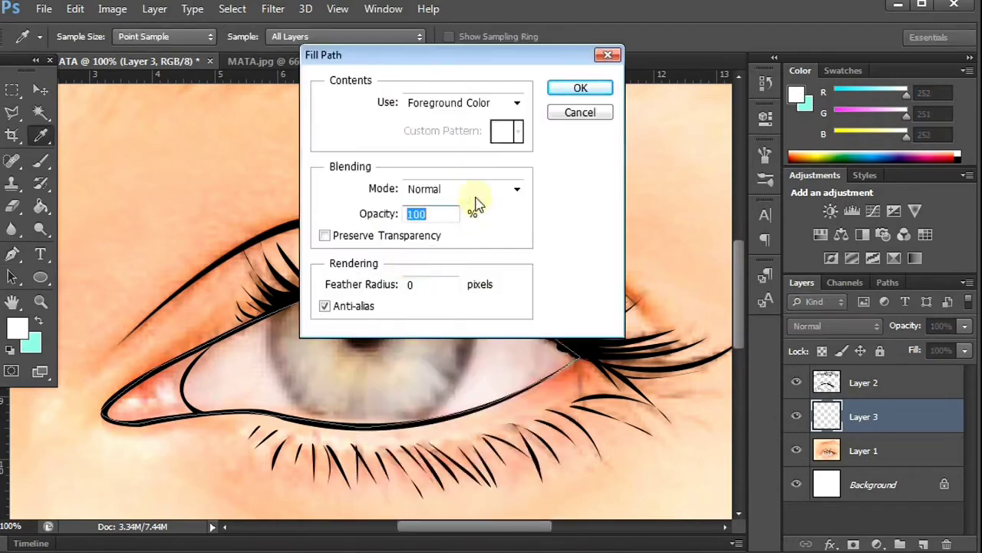
{"action": "key", "text": "Return"}
{"action": "left_click_drag", "start_coordinate": [963, 327], "coordinate": [875, 346]}
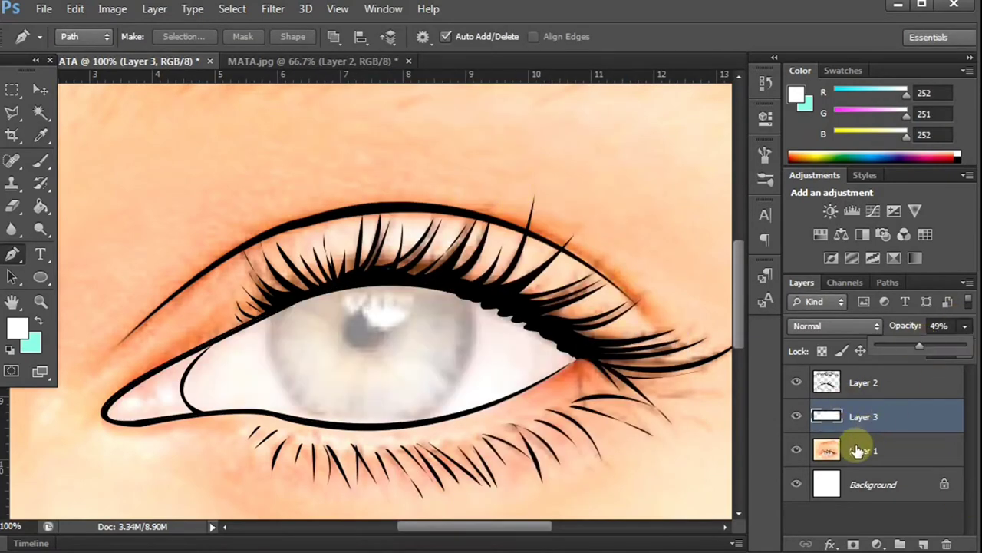
{"action": "left_click", "coordinate": [795, 416]}
- Sample a colour from the photo and set the foreground colour to cyan
{"action": "key", "text": "i"}
{"action": "left_click", "coordinate": [342, 320]}
{"action": "left_click", "coordinate": [17, 328]}
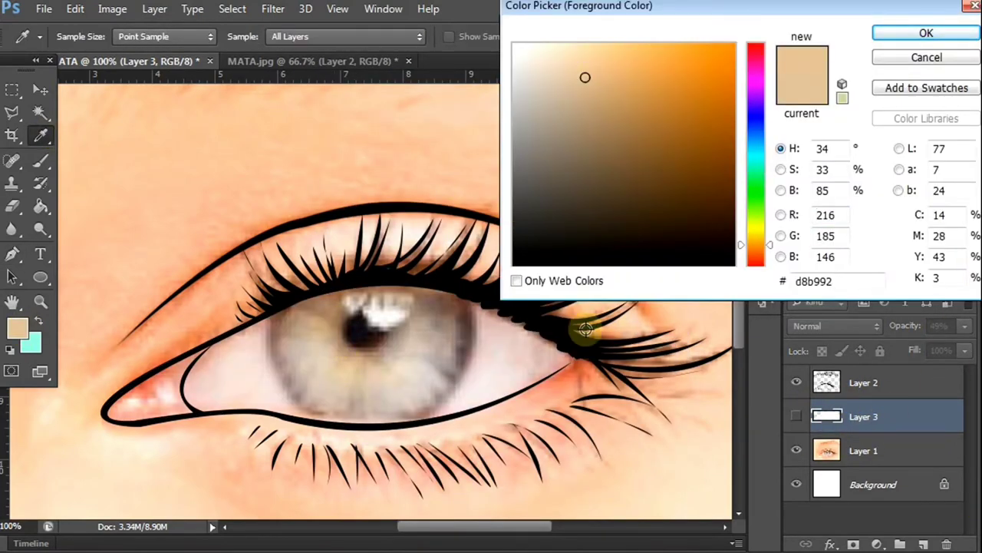
{"action": "left_click", "coordinate": [756, 151]}
{"action": "left_click", "coordinate": [728, 91]}
{"action": "left_click", "coordinate": [927, 33]}
- Add a new layer and set the foreground colour to dark brown
{"action": "key", "text": "ctrl+shift+alt+n"}
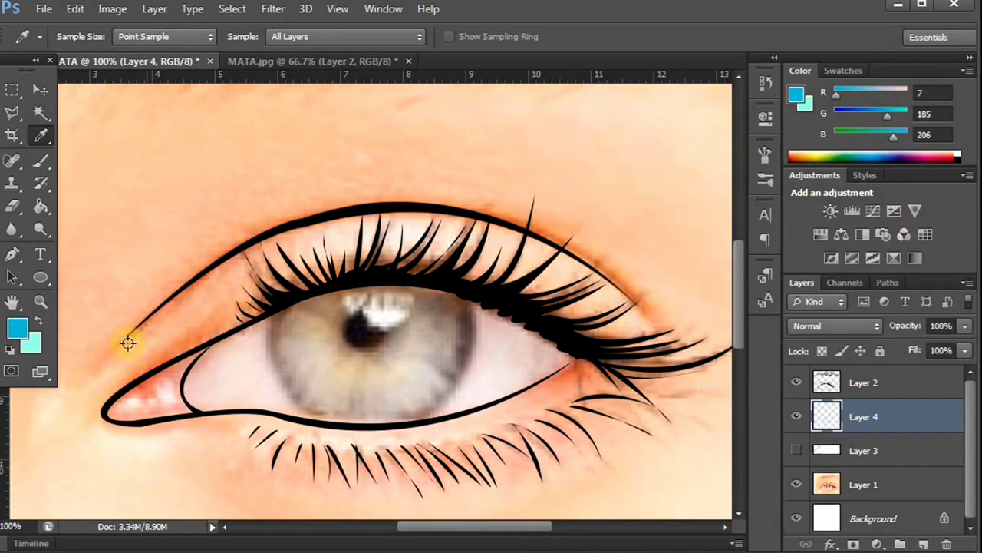
{"action": "key", "text": "u"}
{"action": "left_click", "coordinate": [19, 330]}
{"action": "left_click", "coordinate": [384, 274]}
{"action": "left_click", "coordinate": [756, 253]}
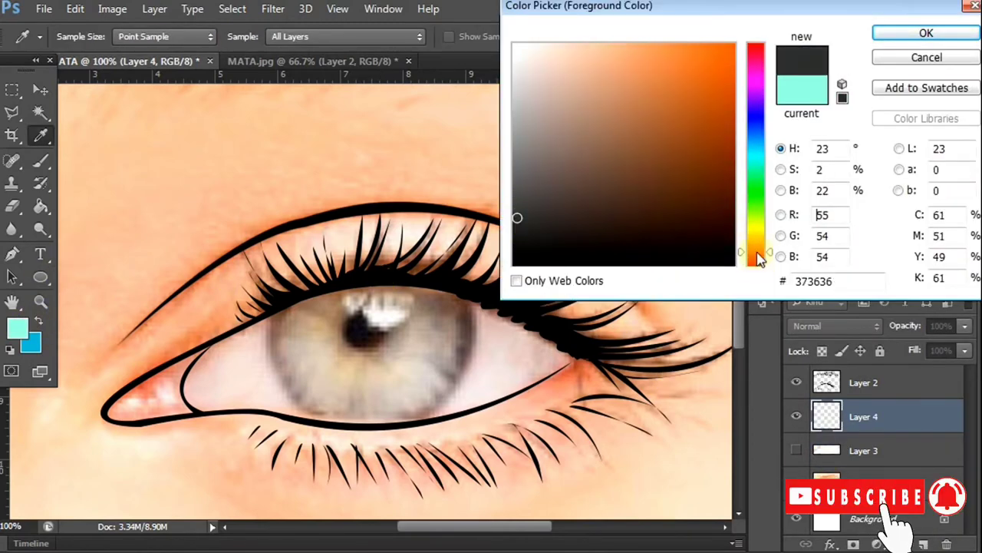
{"action": "left_click", "coordinate": [728, 193]}
{"action": "left_click", "coordinate": [917, 35]}
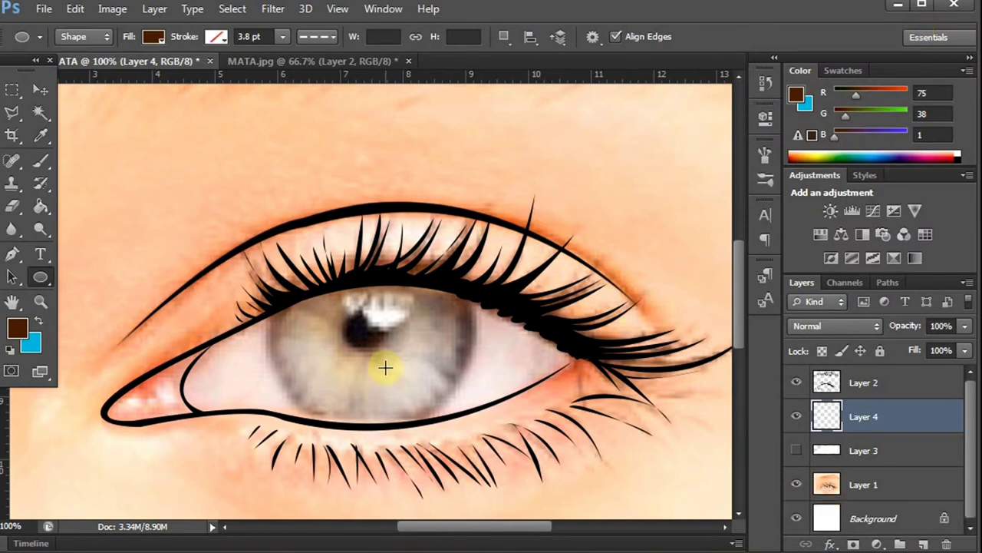
- Draw a dark brown circle over the iris, enlarge it and lower its opacity to 46%
{"action": "left_click_drag", "start_coordinate": [268, 301], "coordinate": [445, 450]}
{"action": "key", "text": "ctrl+t"}
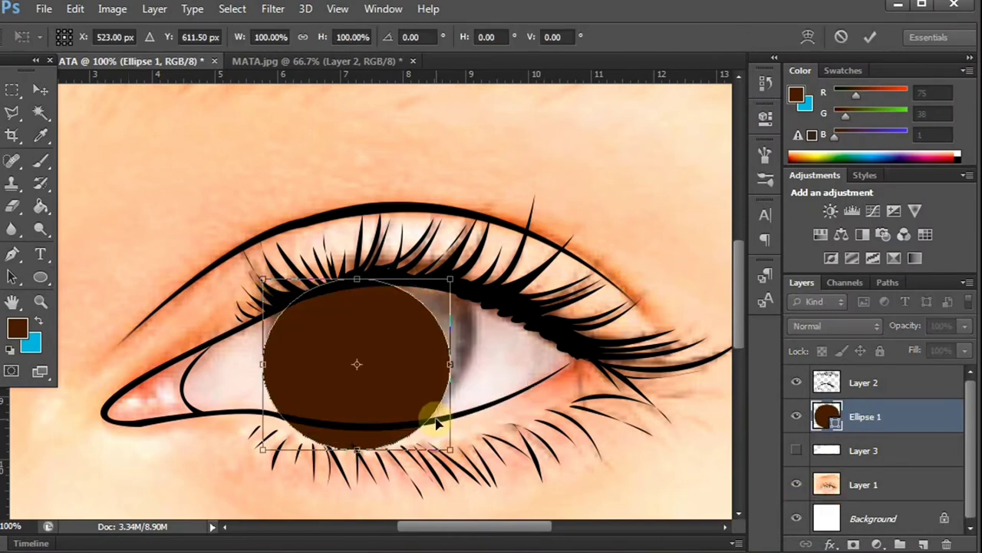
{"action": "left_click_drag", "start_coordinate": [469, 252], "coordinate": [449, 317]}
{"action": "key", "text": "Return"}
{"action": "left_click", "coordinate": [964, 325]}
{"action": "left_click_drag", "start_coordinate": [933, 341], "coordinate": [921, 342]}
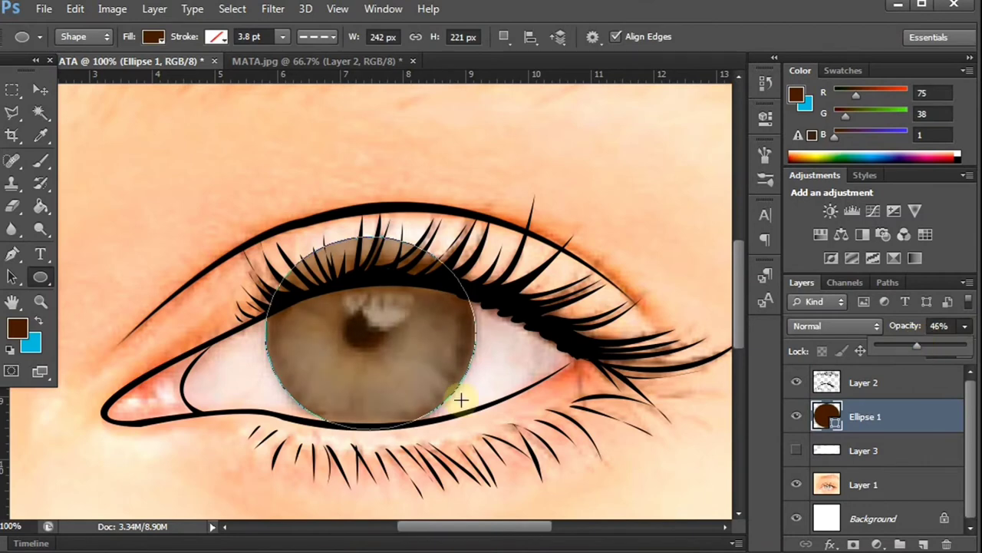
{"action": "key", "text": "v"}
{"action": "left_click_drag", "start_coordinate": [395, 323], "coordinate": [394, 327]}
- Erase the part of the brown circle lying above the lashes
{"action": "key", "text": "e"}
{"action": "left_click", "coordinate": [394, 326]}
{"action": "left_click", "coordinate": [478, 189]}
{"action": "key", "text": "l"}
{"action": "left_click", "coordinate": [452, 283]}
{"action": "left_click", "coordinate": [480, 287]}
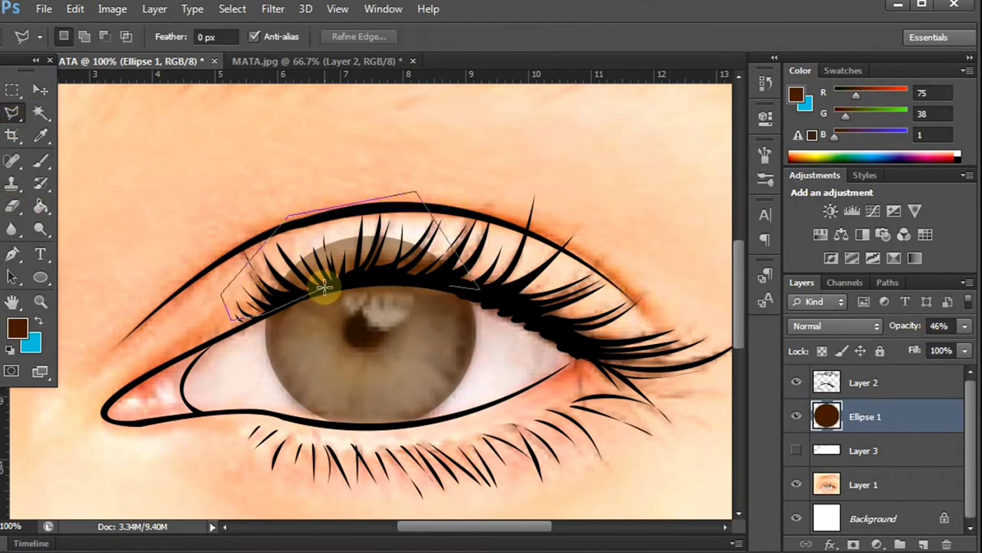
{"action": "double_click", "coordinate": [437, 281]}
{"action": "key", "text": "Delete"}
{"action": "key", "text": "ctrl+d"}
- Adjust the brown circle layer's opacity and hide Layer 3
{"action": "left_click", "coordinate": [965, 326]}
{"action": "mouse_move", "coordinate": [921, 342]}
{"action": "left_mouse_down"}
{"action": "mouse_move", "coordinate": [976, 341]}
{"action": "mouse_move", "coordinate": [910, 342]}
{"action": "left_mouse_up"}
{"action": "left_click", "coordinate": [965, 325]}
{"action": "left_click", "coordinate": [805, 448]}
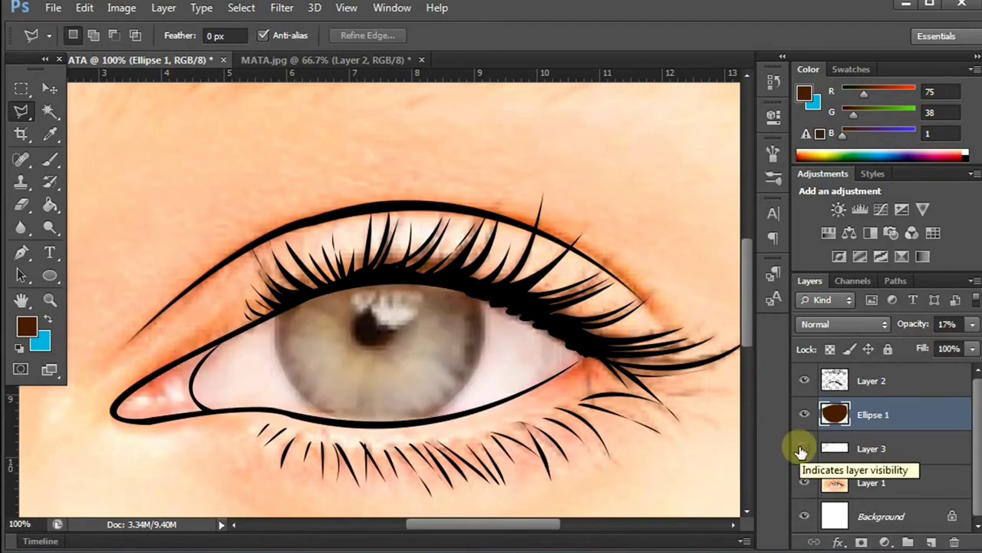
- Draw a blue ellipse over the iris on a new layer at about half opacity
{"action": "key", "text": "u"}
{"action": "left_click", "coordinate": [931, 542]}
{"action": "key", "text": "x"}
{"action": "left_click_drag", "start_coordinate": [285, 250], "coordinate": [473, 413]}
{"action": "key", "text": "e"}
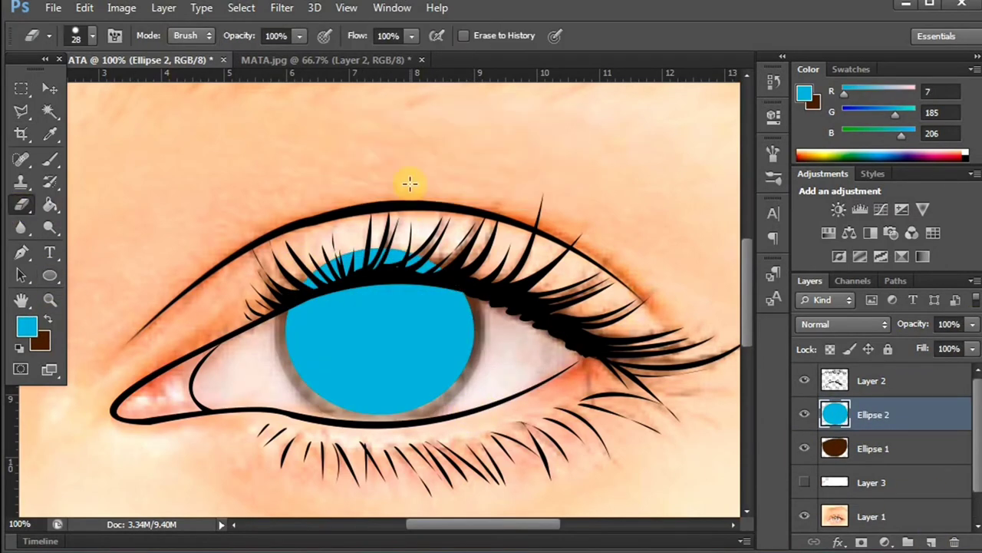
{"action": "key", "text": "5"}
{"action": "key", "text": "2"}
{"action": "key", "text": "l"}
{"action": "key", "text": "v"}
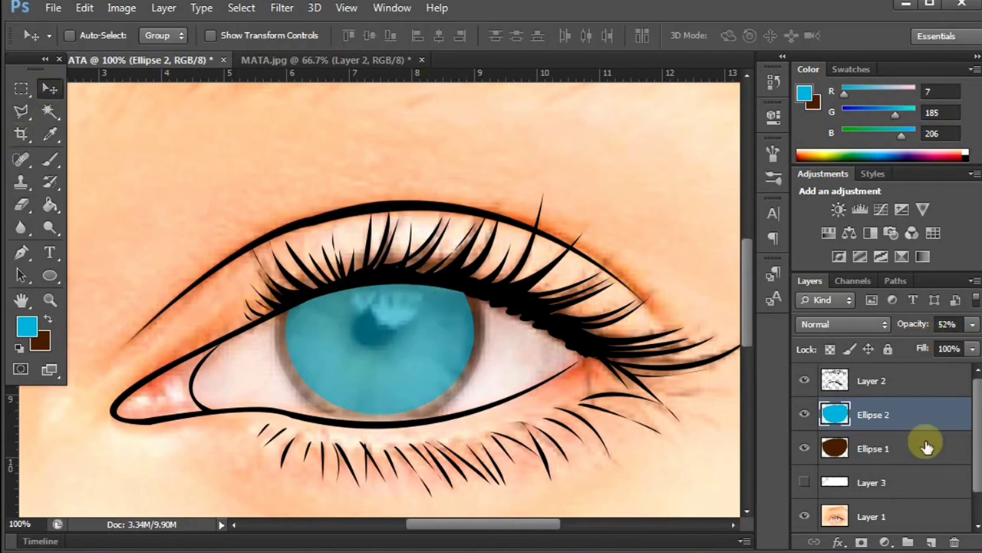
- Draw a small brown pupil circle in the centre of the iris
{"action": "left_click", "coordinate": [931, 541]}
{"action": "left_click", "coordinate": [49, 275]}
{"action": "key", "text": "x"}
{"action": "left_click_drag", "start_coordinate": [352, 306], "coordinate": [402, 349]}
{"action": "left_click", "coordinate": [49, 91]}
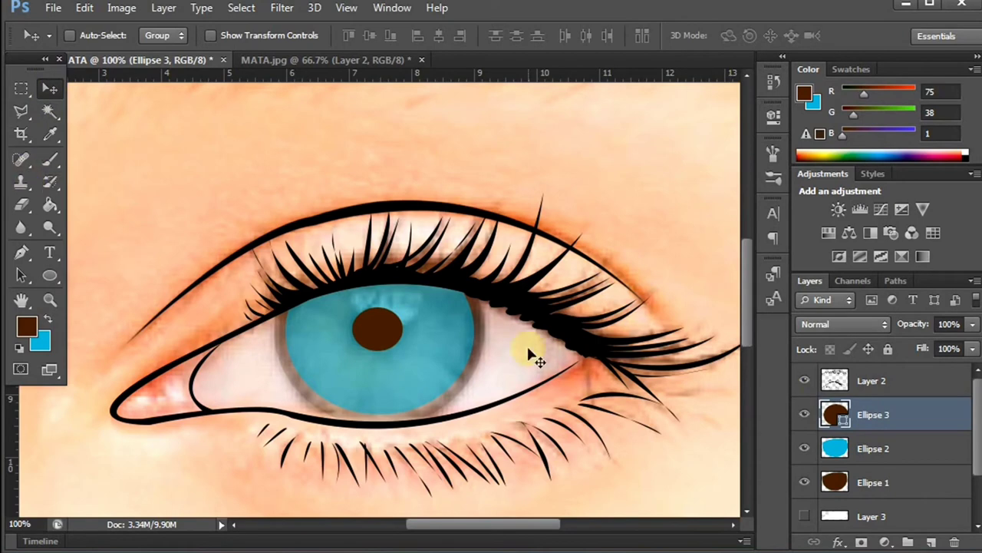
- Restore the iris and brown rim to 100% opacity and show the eye-white layer
{"action": "left_click", "coordinate": [873, 449]}
{"action": "left_click", "coordinate": [873, 482]}
{"action": "left_click_drag", "start_coordinate": [921, 343], "coordinate": [969, 344]}
{"action": "left_click", "coordinate": [804, 516]}
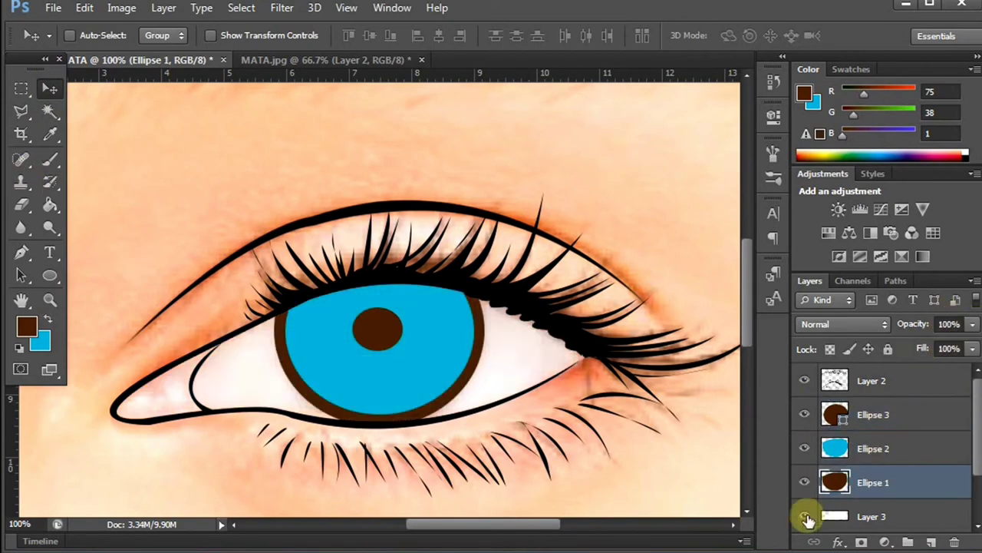
{"action": "left_click", "coordinate": [871, 516]}
- Mask Ellipse 2 and paint soft black shading over the iris top and centre
{"action": "scroll", "coordinate": [744, 350], "scroll_direction": "down", "scroll_amount": 5}
{"action": "left_click", "coordinate": [873, 447]}
{"action": "left_click", "coordinate": [885, 542]}
{"action": "key", "text": "b"}
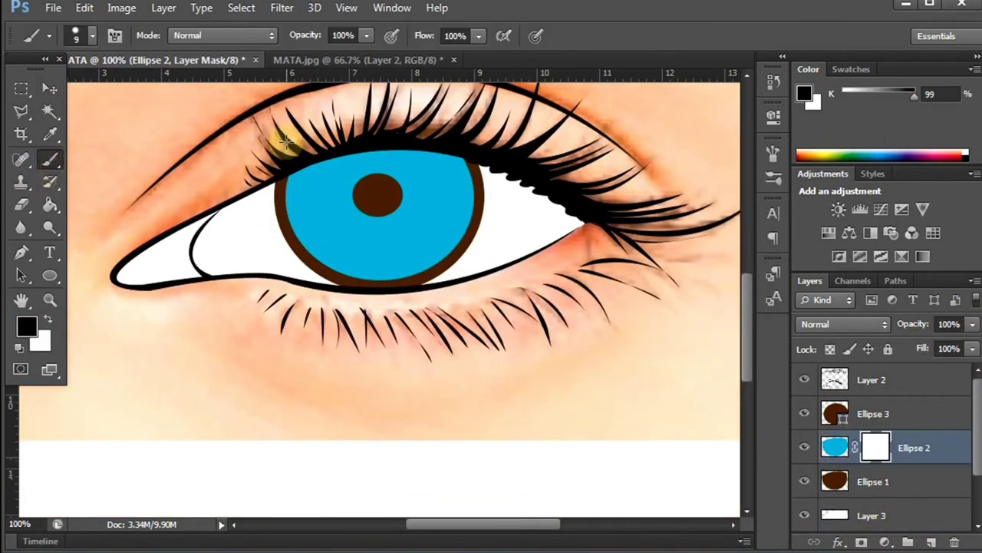
{"action": "left_click", "coordinate": [92, 35]}
{"action": "left_click_drag", "start_coordinate": [69, 88], "coordinate": [115, 88]}
{"action": "left_click_drag", "start_coordinate": [465, 156], "coordinate": [235, 182]}
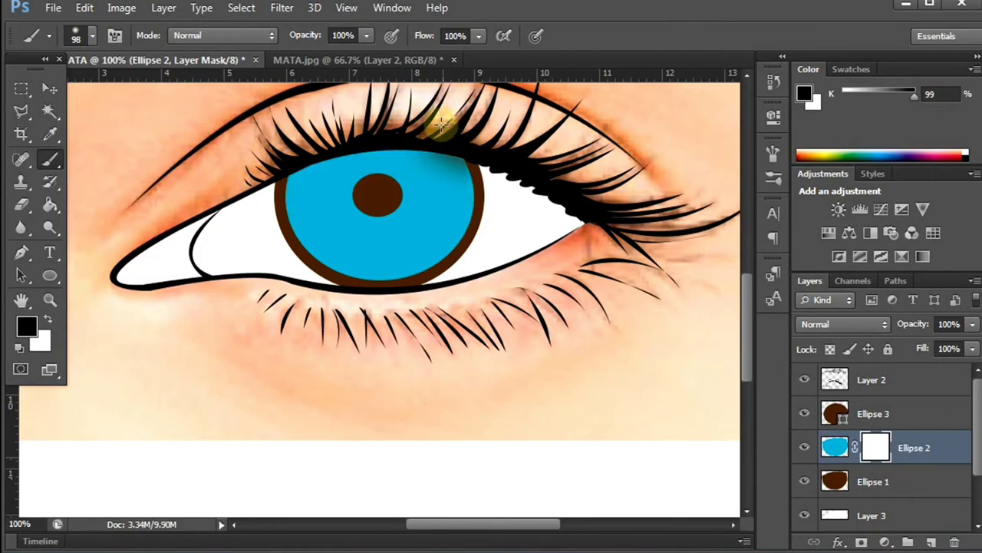
{"action": "left_click", "coordinate": [377, 194]}
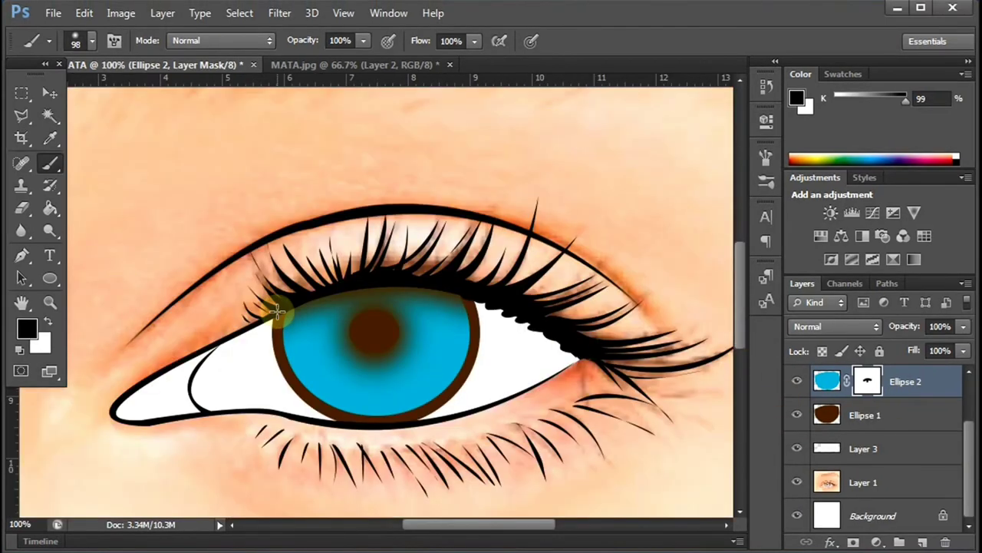
{"action": "left_click_drag", "start_coordinate": [276, 311], "coordinate": [478, 340]}
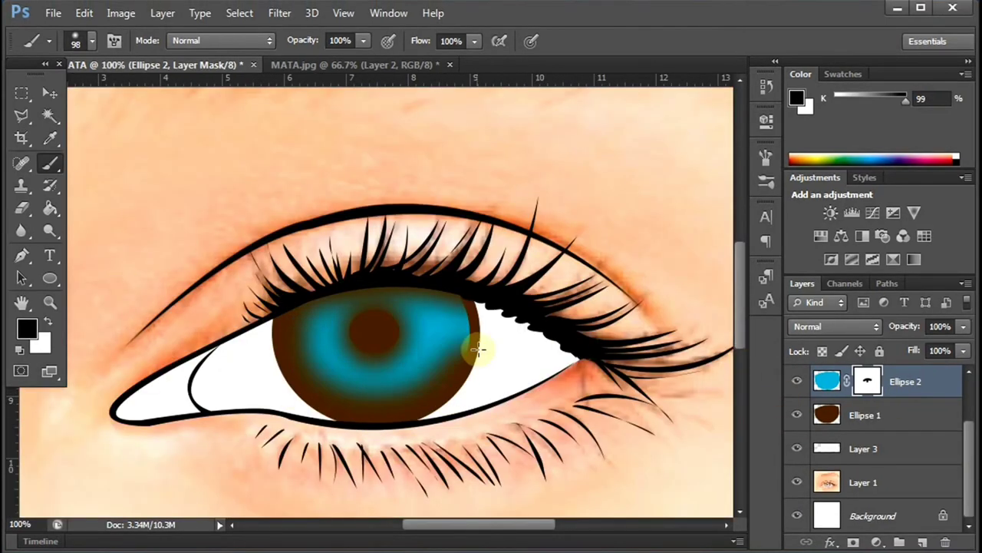
{"action": "key", "text": "ctrl+z"}
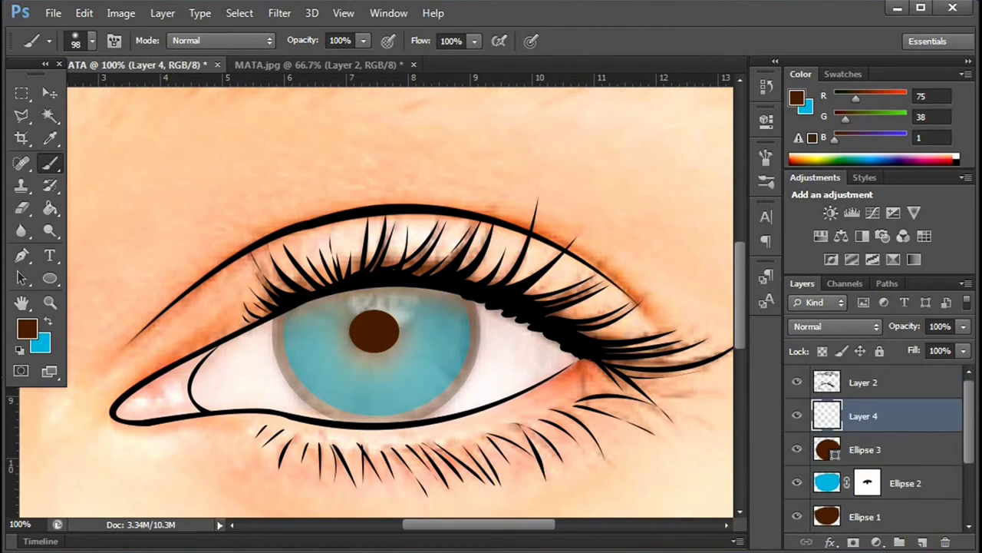
- Fill white highlight shapes on the upper iris and at the eye corner
{"action": "key", "text": "ctrl+plus"}
{"action": "left_click", "coordinate": [323, 285]}
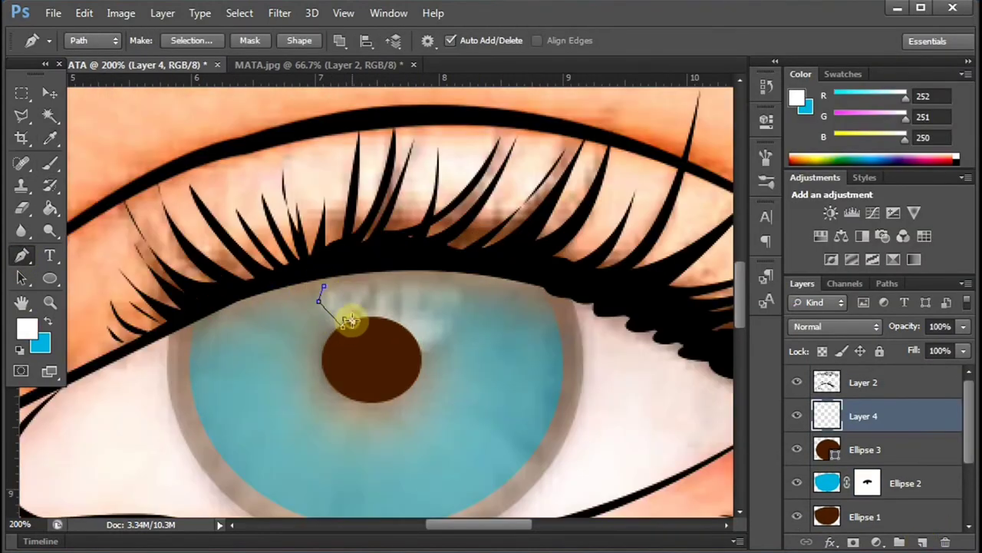
{"action": "right_click", "coordinate": [365, 307]}
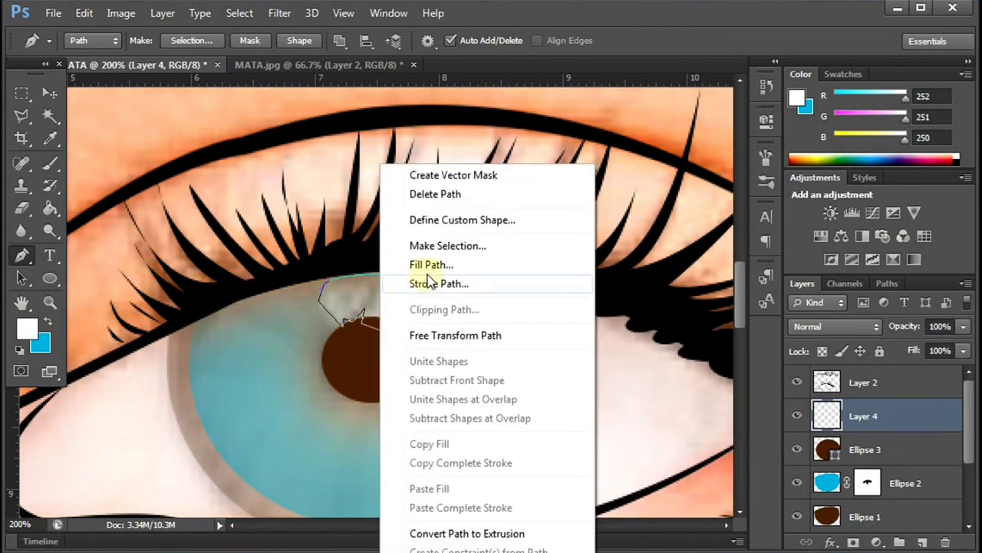
{"action": "left_click", "coordinate": [429, 264]}
{"action": "right_click", "coordinate": [480, 307]}
{"action": "left_click", "coordinate": [580, 204]}
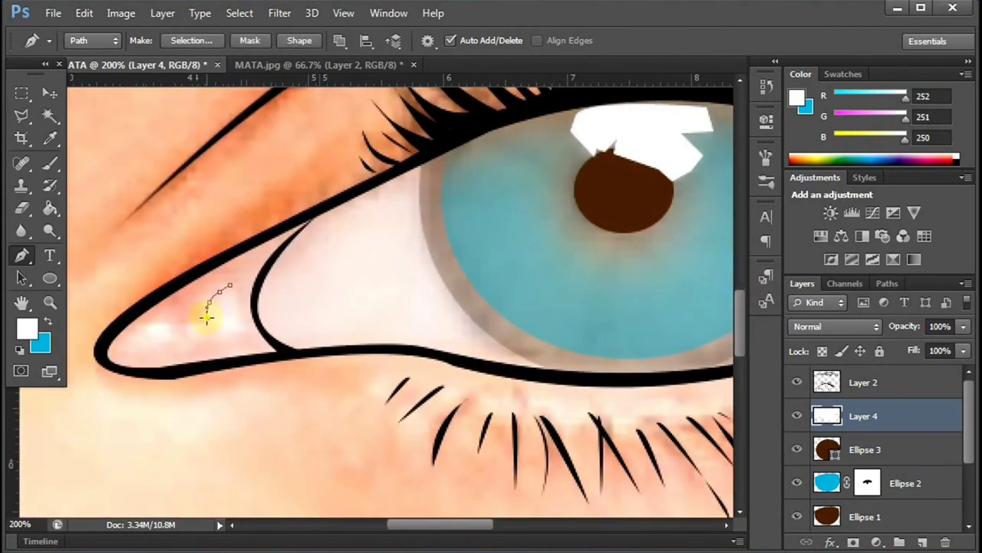
{"action": "right_click", "coordinate": [238, 292]}
{"action": "left_click", "coordinate": [588, 90]}
- Add a new layer and sample a peach colour from the eye corner
{"action": "left_click", "coordinate": [923, 542]}
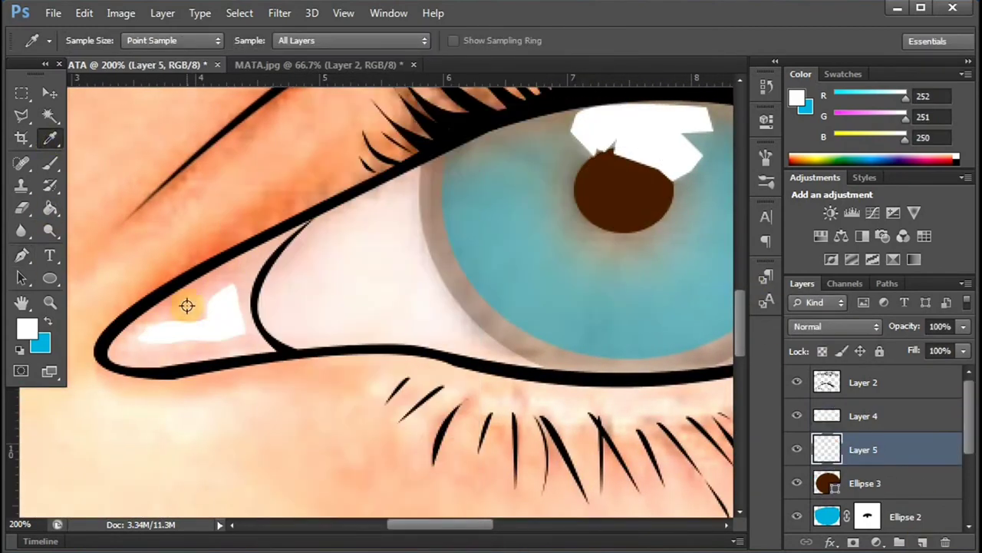
{"action": "left_click", "coordinate": [189, 307]}
{"action": "left_click", "coordinate": [27, 328]}
{"action": "left_click", "coordinate": [925, 37]}
- Trace the inner eye corner with the Pen and fill it peach
{"action": "key", "text": "p"}
{"action": "left_click", "coordinate": [315, 217]}
{"action": "left_click", "coordinate": [192, 275]}
{"action": "left_click", "coordinate": [115, 328]}
{"action": "left_click", "coordinate": [104, 353]}
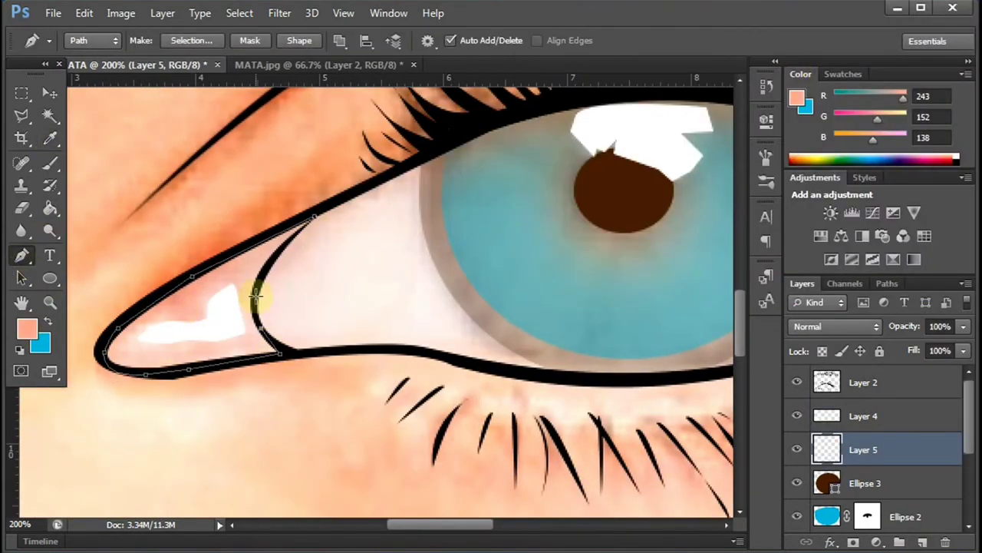
{"action": "right_click", "coordinate": [256, 296]}
{"action": "left_click", "coordinate": [351, 264]}
{"action": "key", "text": "Return"}
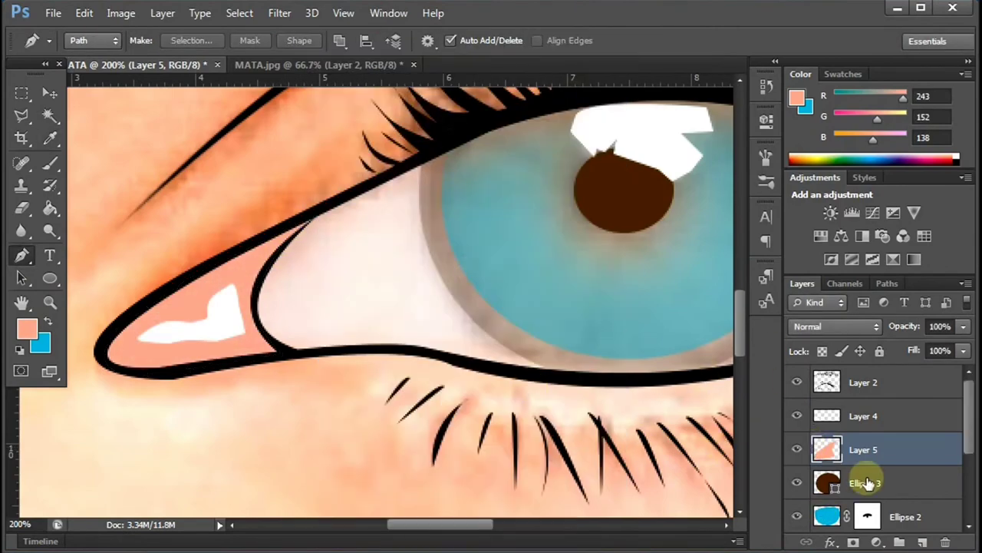
- Lower the eye-white layer's opacity, hide the reference photo and mask the highlight layer
{"action": "left_click", "coordinate": [882, 418]}
{"action": "left_click", "coordinate": [868, 482]}
{"action": "scroll", "coordinate": [898, 460], "scroll_direction": "down", "scroll_amount": 2}
{"action": "left_click", "coordinate": [863, 500]}
{"action": "left_click", "coordinate": [864, 454]}
{"action": "left_click_drag", "start_coordinate": [962, 326], "coordinate": [955, 338]}
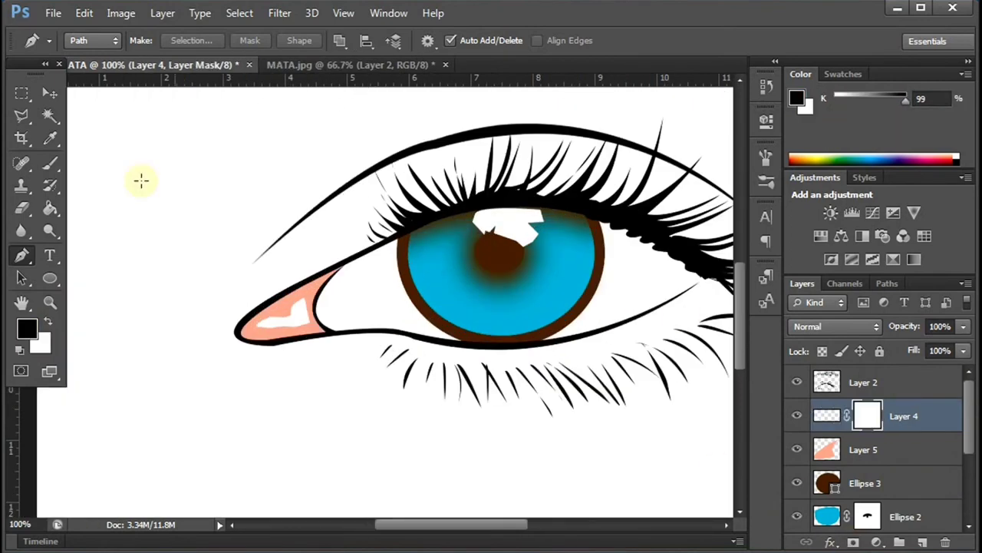
{"action": "key", "text": "b"}
{"action": "scroll", "coordinate": [449, 184], "scroll_direction": "up", "scroll_amount": 3}
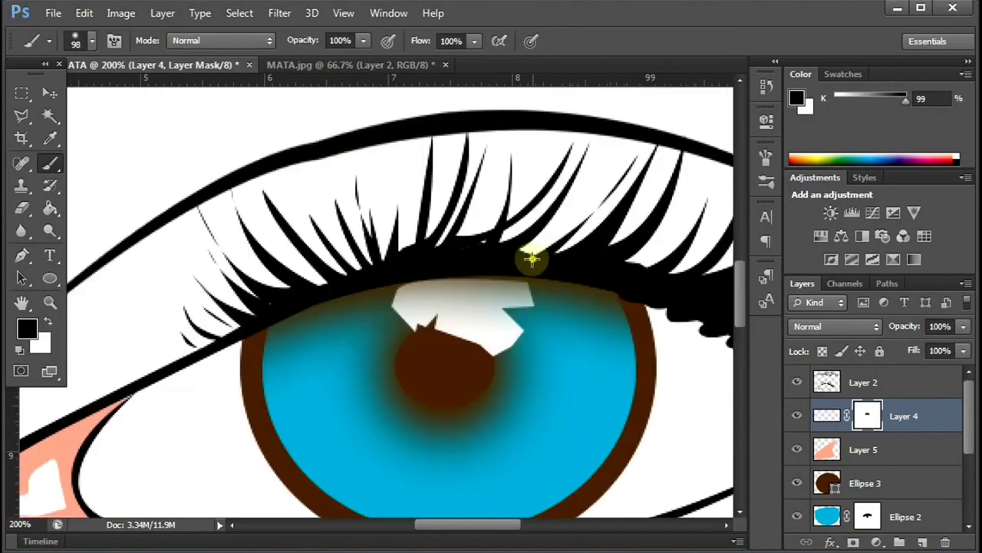
{"action": "scroll", "coordinate": [714, 80], "scroll_direction": "down", "scroll_amount": 2}
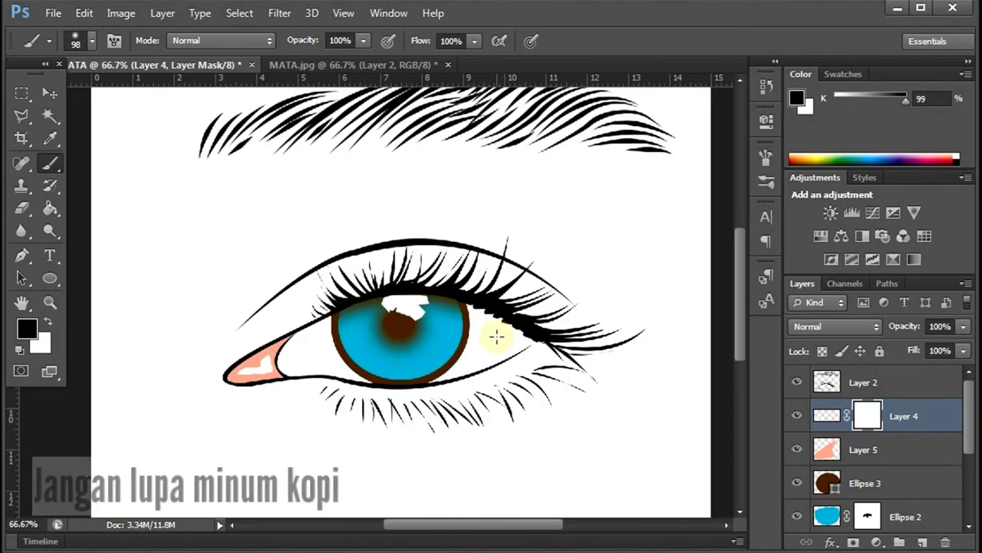
{"action": "scroll", "coordinate": [864, 480], "scroll_direction": "down", "scroll_amount": 2}
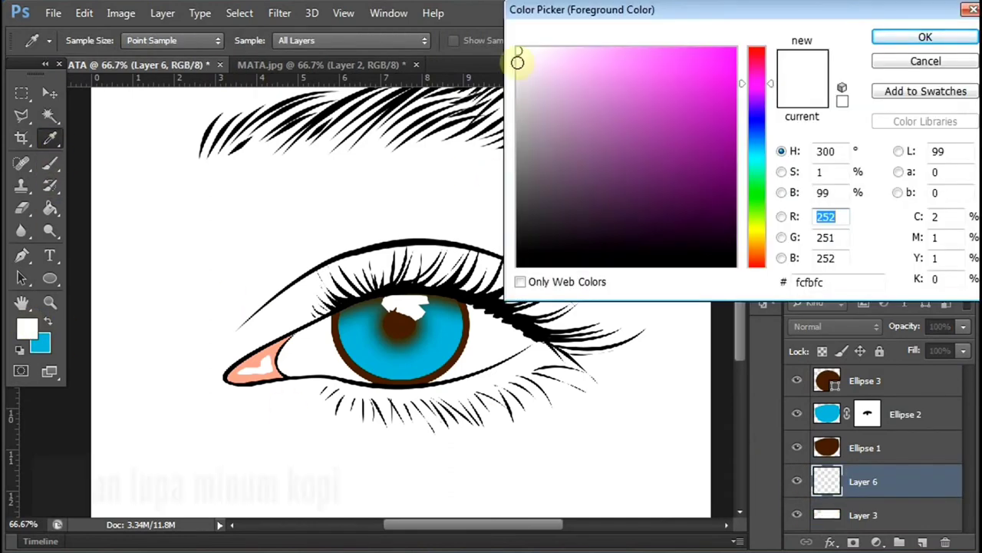
- Outline the white of the eye with the Pen and fill it off-white
{"action": "left_click", "coordinate": [925, 37]}
{"action": "key", "text": "p"}
{"action": "left_click", "coordinate": [295, 349]}
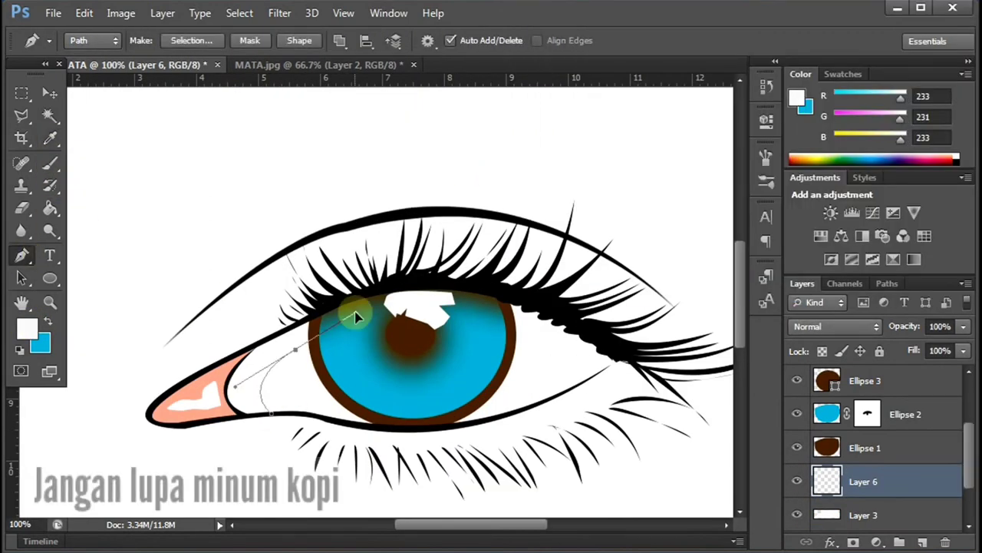
{"action": "left_click", "coordinate": [447, 319]}
{"action": "left_click", "coordinate": [543, 354]}
{"action": "key", "text": "ctrl+Return"}
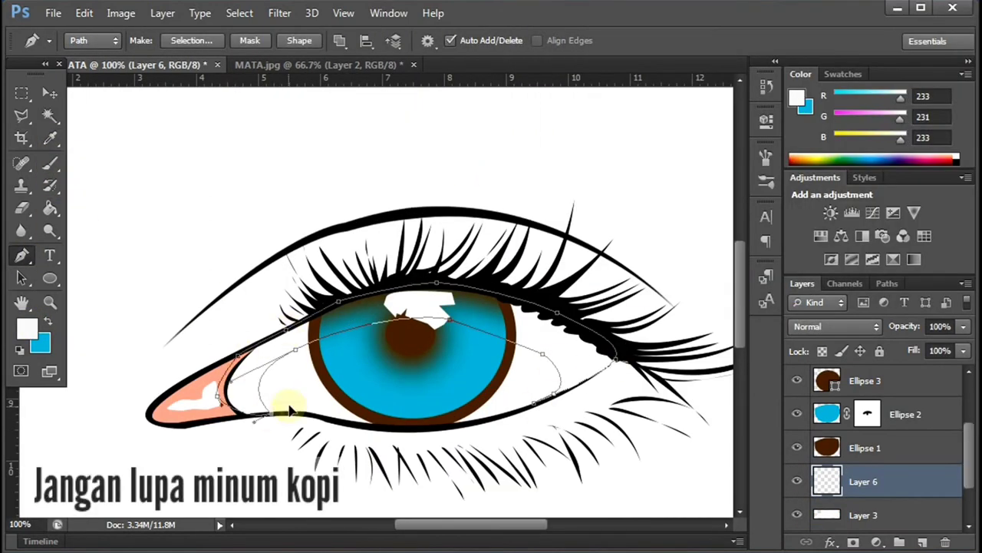
{"action": "key", "text": "alt+BackSpace"}
{"action": "key", "text": "ctrl+d"}
- Toggle the reference photo and eye-white layers to compare, leaving the photo hidden
{"action": "scroll", "coordinate": [867, 445], "scroll_direction": "down", "scroll_amount": 2}
{"action": "left_click", "coordinate": [797, 482]}
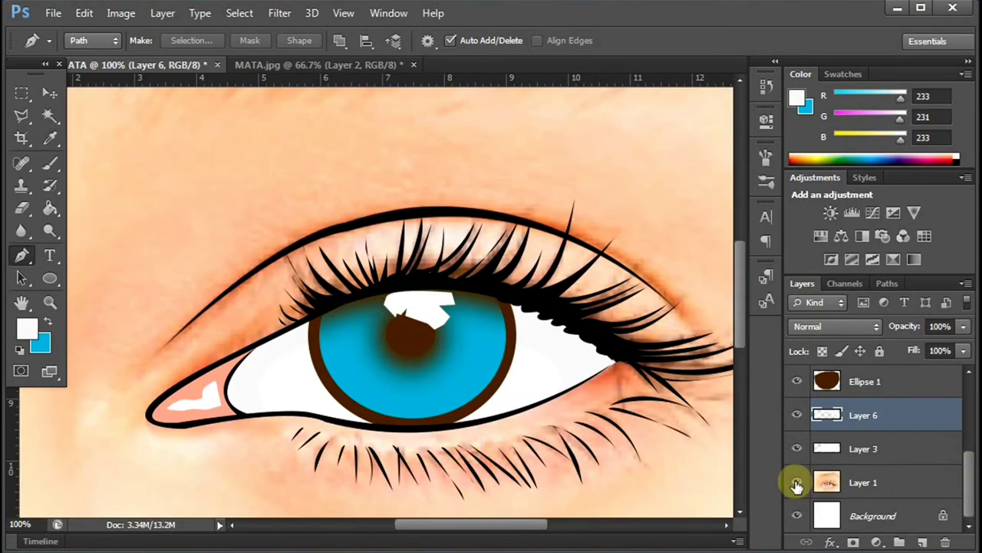
{"action": "left_click", "coordinate": [797, 414]}
{"action": "left_click", "coordinate": [796, 414]}
{"action": "left_click", "coordinate": [796, 482]}
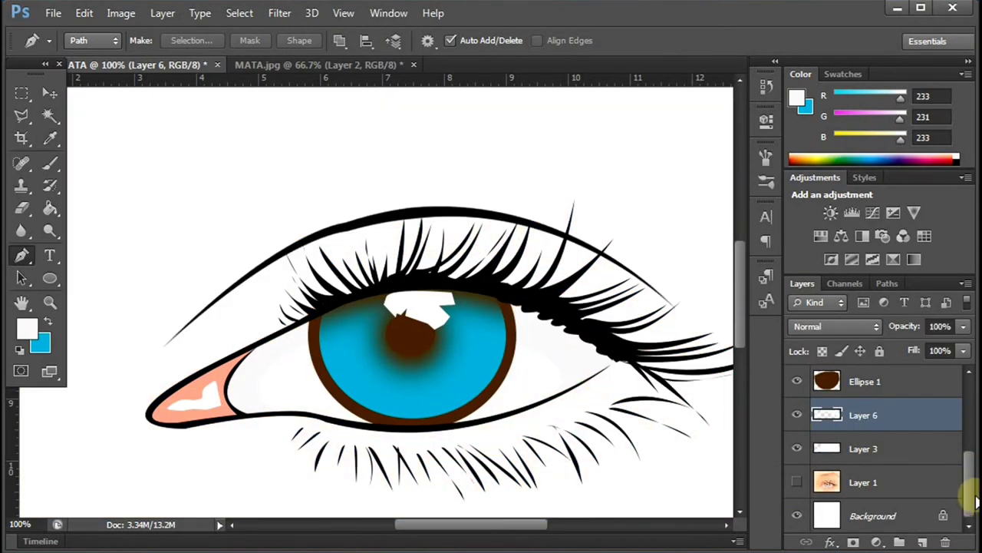
{"action": "scroll", "coordinate": [968, 456], "scroll_direction": "up", "scroll_amount": 2}
- Give the iris layer an enlarged outer glow in sampled iris blue at 19% opacity
{"action": "left_click", "coordinate": [867, 415]}
{"action": "left_click", "coordinate": [830, 542]}
{"action": "left_click", "coordinate": [852, 330]}
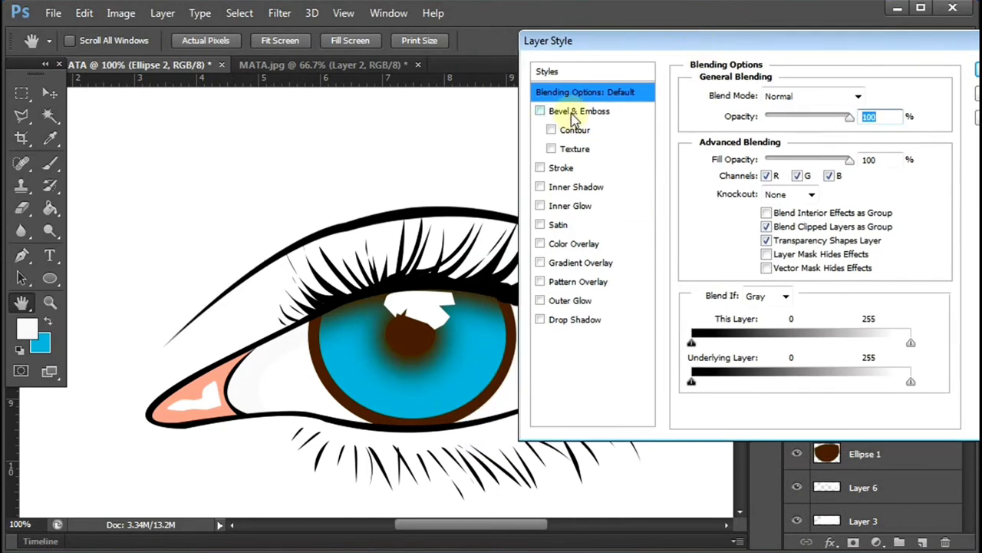
{"action": "left_click", "coordinate": [571, 300]}
{"action": "left_click_drag", "start_coordinate": [822, 116], "coordinate": [768, 117]}
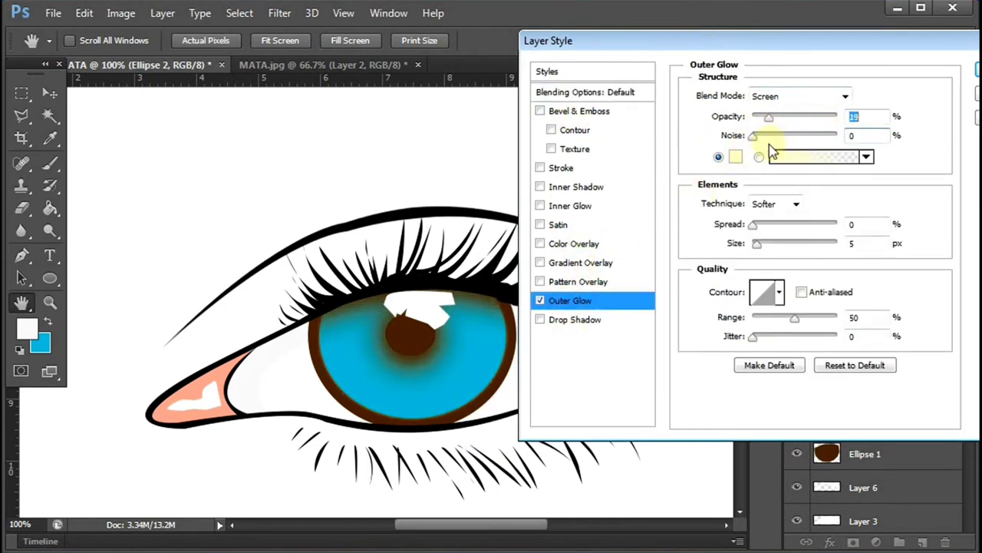
{"action": "mouse_move", "coordinate": [757, 243]}
{"action": "left_mouse_down"}
{"action": "mouse_move", "coordinate": [799, 244]}
{"action": "mouse_move", "coordinate": [760, 327]}
{"action": "left_mouse_up"}
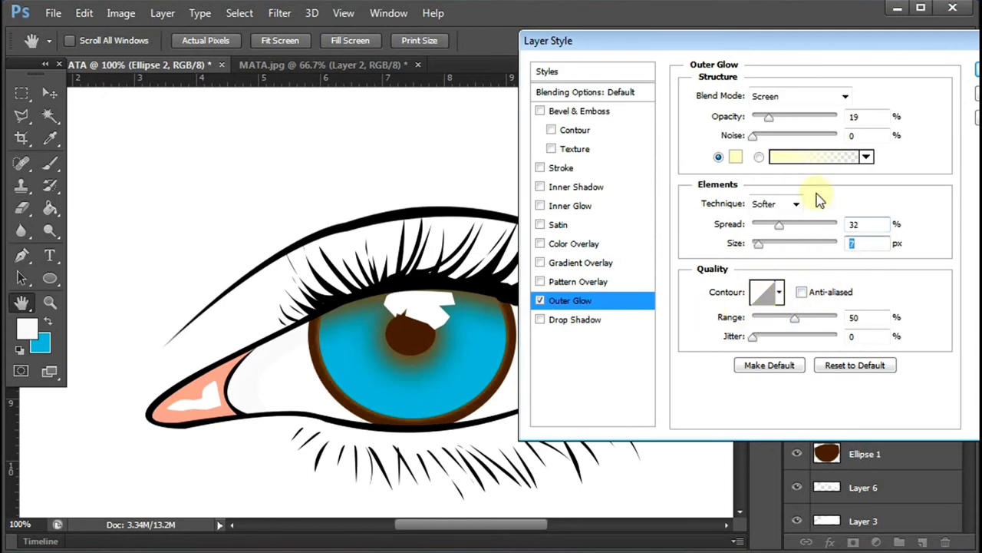
{"action": "left_click", "coordinate": [735, 157]}
{"action": "left_click", "coordinate": [430, 361]}
{"action": "left_click", "coordinate": [916, 35]}
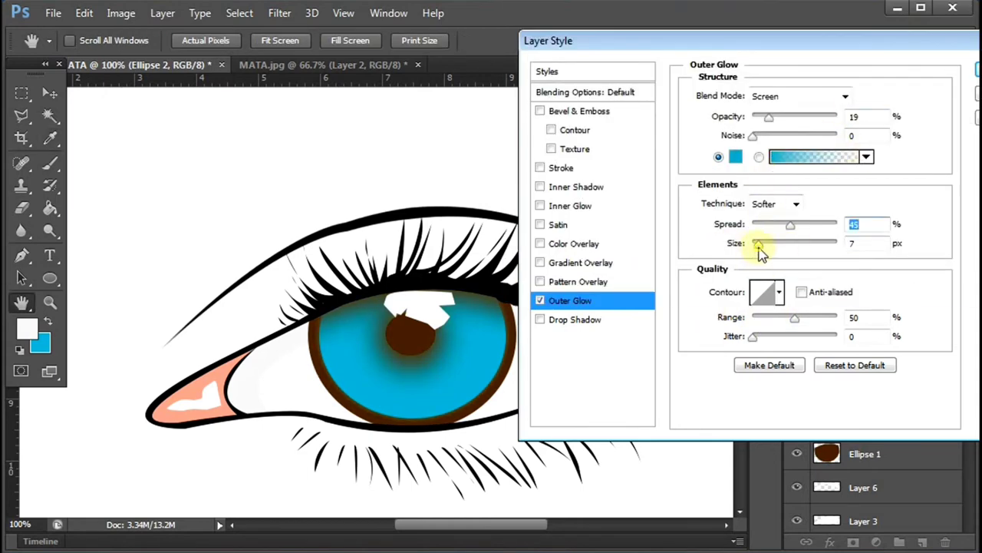
{"action": "left_click_drag", "start_coordinate": [759, 250], "coordinate": [772, 267]}
- Add an inner glow with Soft Light blending and choose its colour
{"action": "left_click", "coordinate": [568, 207]}
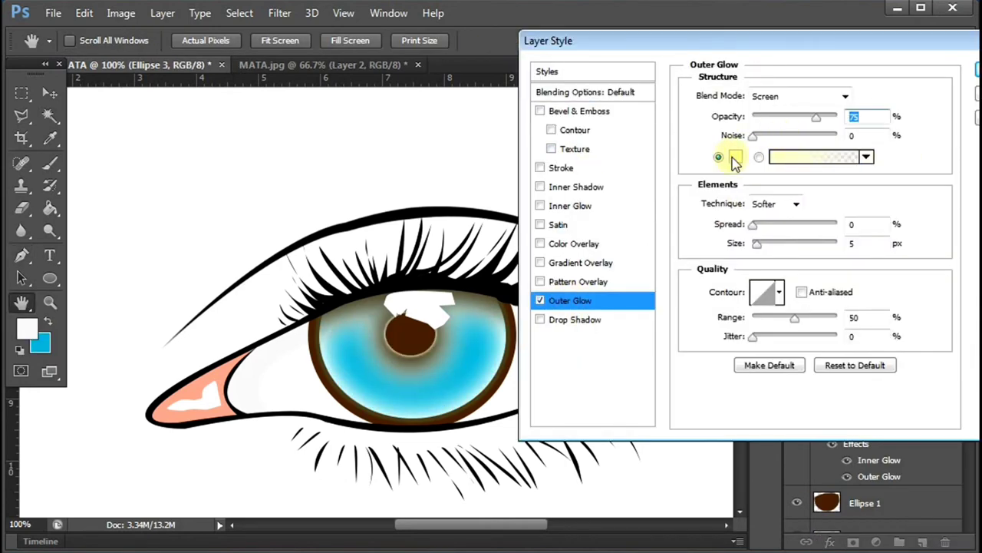
{"action": "left_click", "coordinate": [798, 96]}
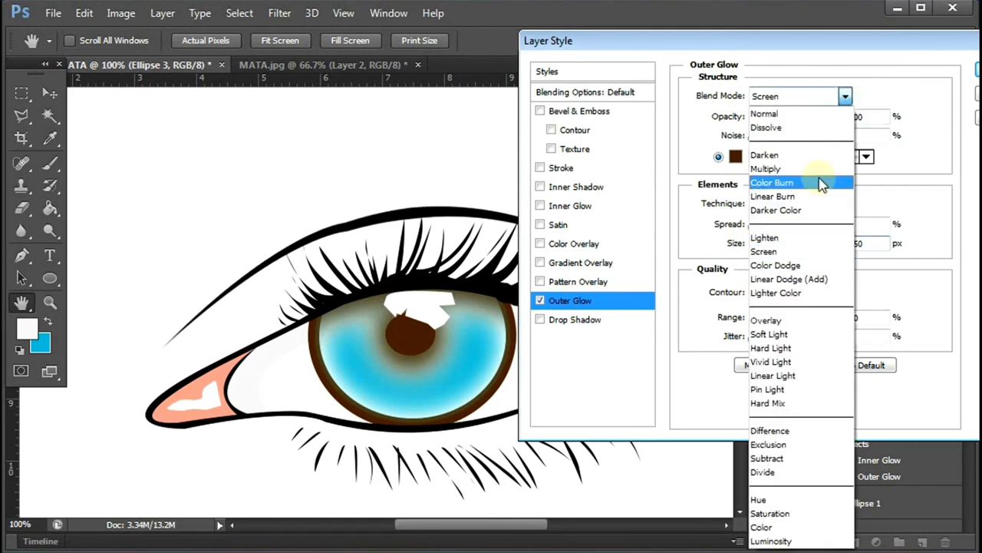
{"action": "left_click", "coordinate": [798, 340]}
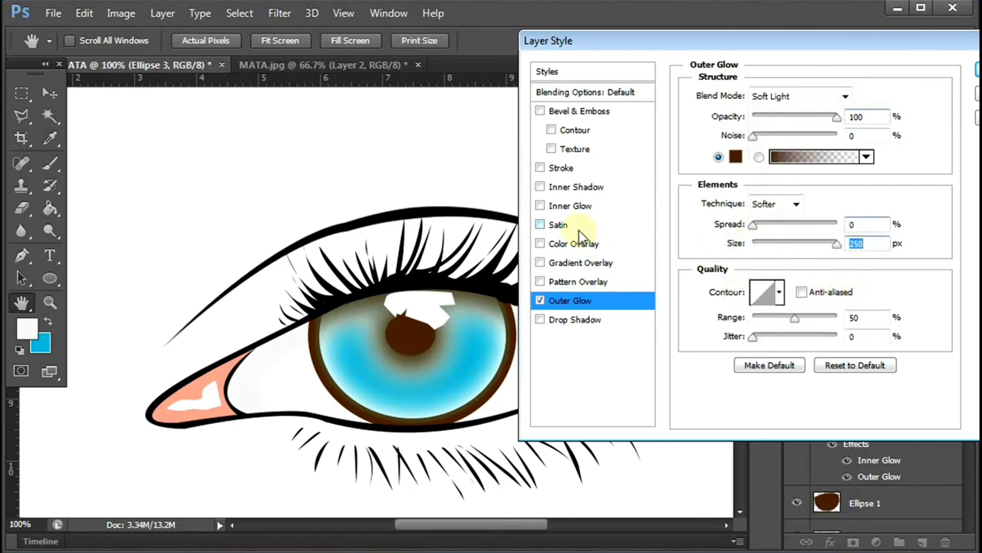
{"action": "left_click", "coordinate": [570, 206]}
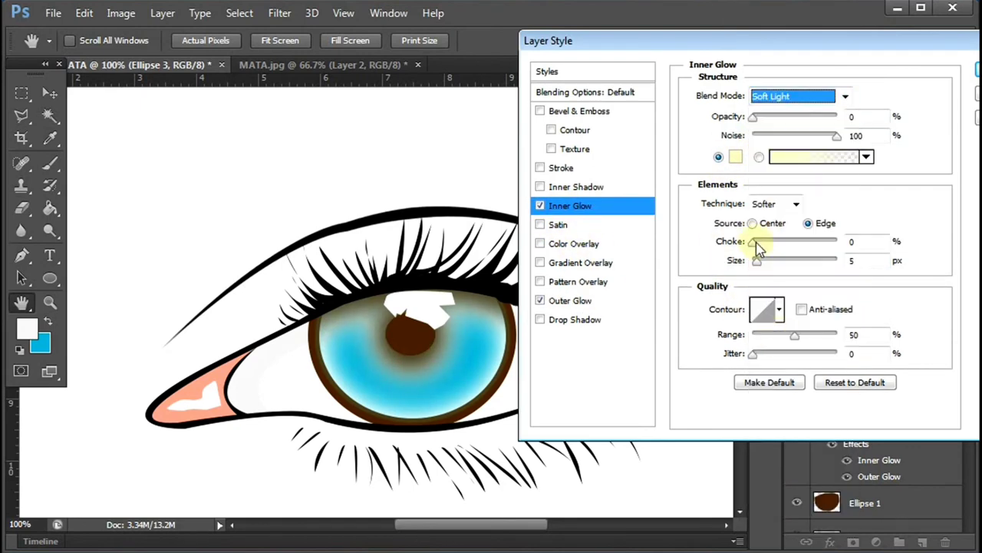
{"action": "left_click", "coordinate": [736, 160]}
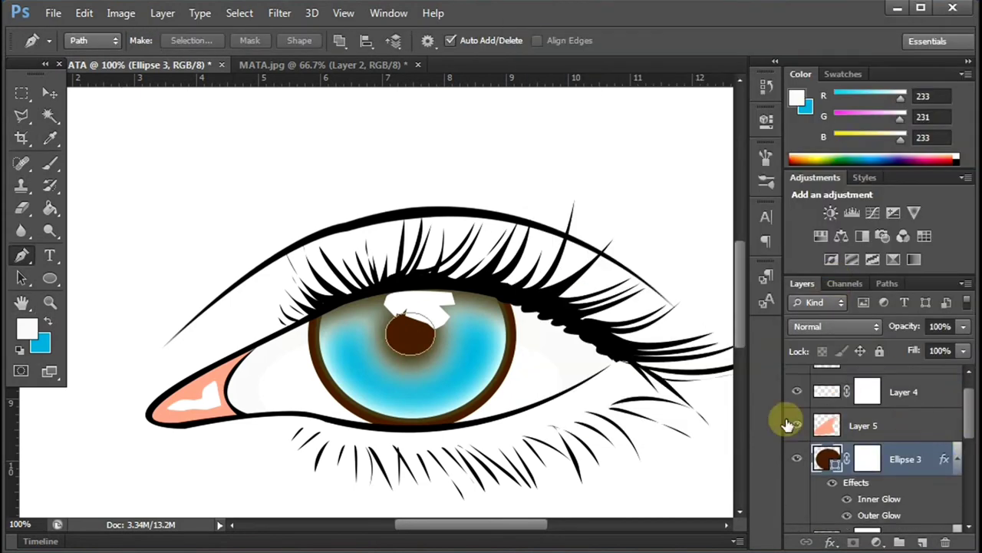
- Select Layer 4 and open its layer style settings
{"action": "left_click", "coordinate": [829, 392]}
{"action": "right_click", "coordinate": [796, 392]}
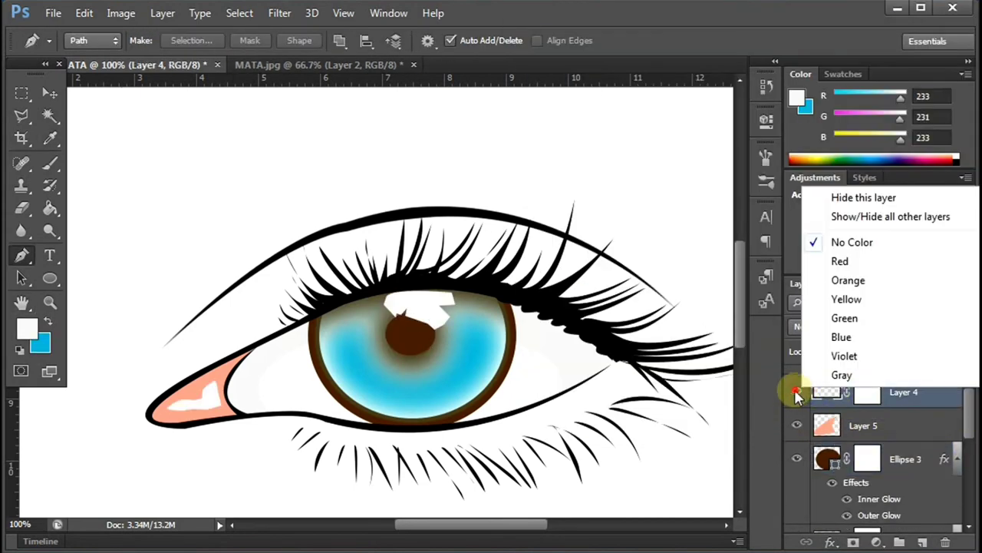
{"action": "left_click", "coordinate": [766, 415]}
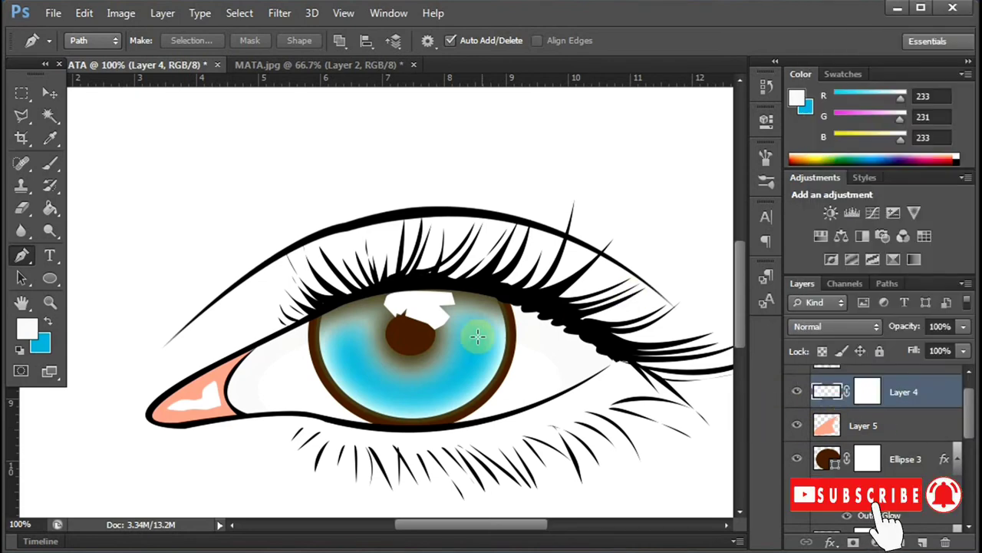
{"action": "right_click", "coordinate": [796, 391]}
{"action": "double_click", "coordinate": [806, 391]}
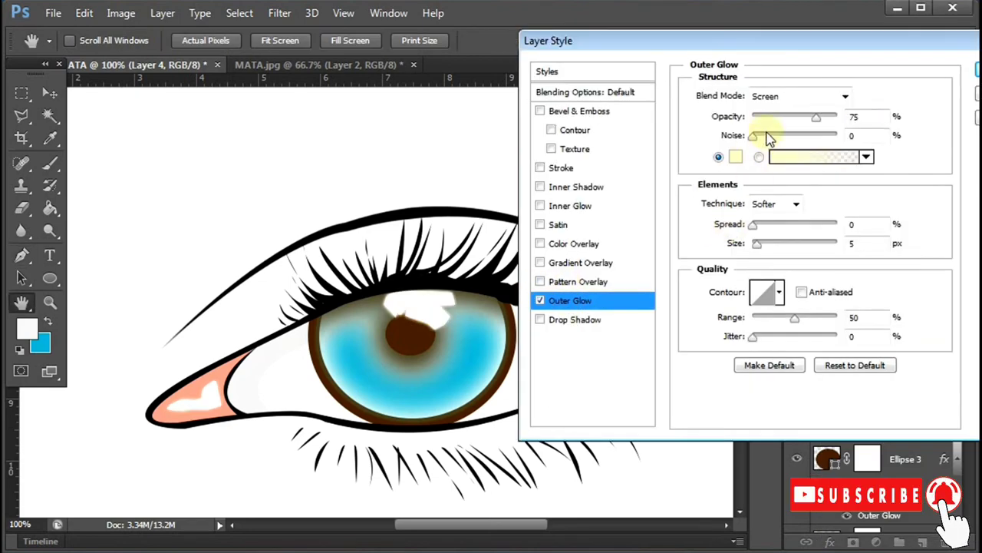
- Give Layer 4 a white Soft Light outer glow and confirm
{"action": "left_click_drag", "start_coordinate": [758, 247], "coordinate": [828, 265]}
{"action": "left_click", "coordinate": [798, 96]}
{"action": "left_click", "coordinate": [769, 269]}
{"action": "left_click", "coordinate": [735, 157]}
{"action": "left_click", "coordinate": [910, 39]}
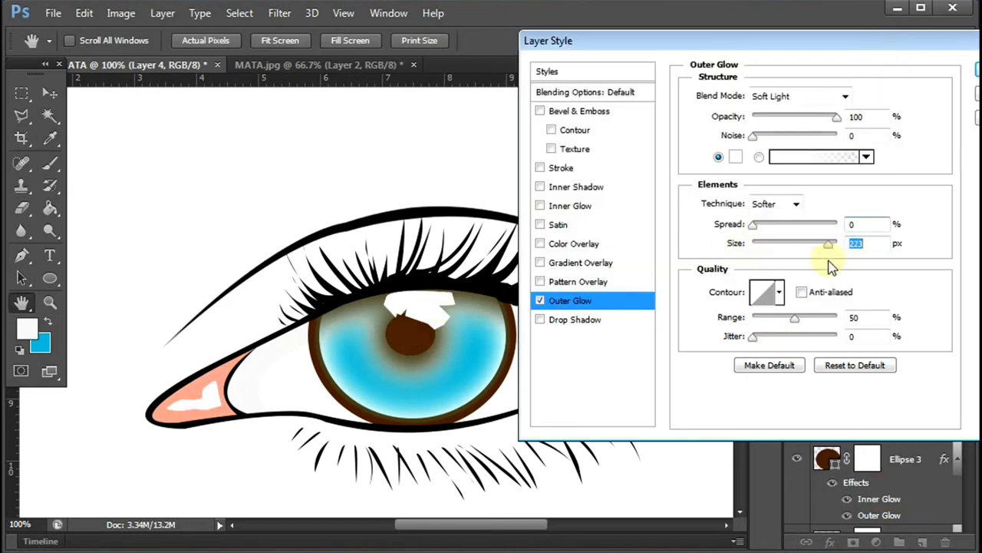
{"action": "left_click", "coordinate": [978, 69]}
- Draw two white circle catchlights, Ellipse 4 and Ellipse 5, on the upper iris
{"action": "left_click", "coordinate": [800, 391]}
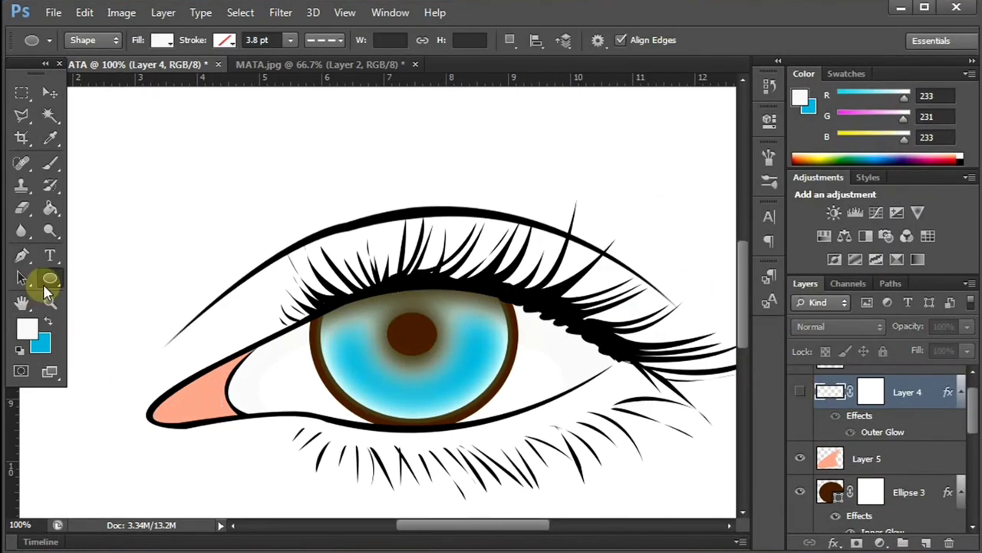
{"action": "left_click", "coordinate": [50, 278]}
{"action": "mouse_move", "coordinate": [419, 288]}
{"action": "left_mouse_down"}
{"action": "mouse_move", "coordinate": [451, 316]}
{"action": "mouse_move", "coordinate": [422, 324]}
{"action": "left_mouse_up"}
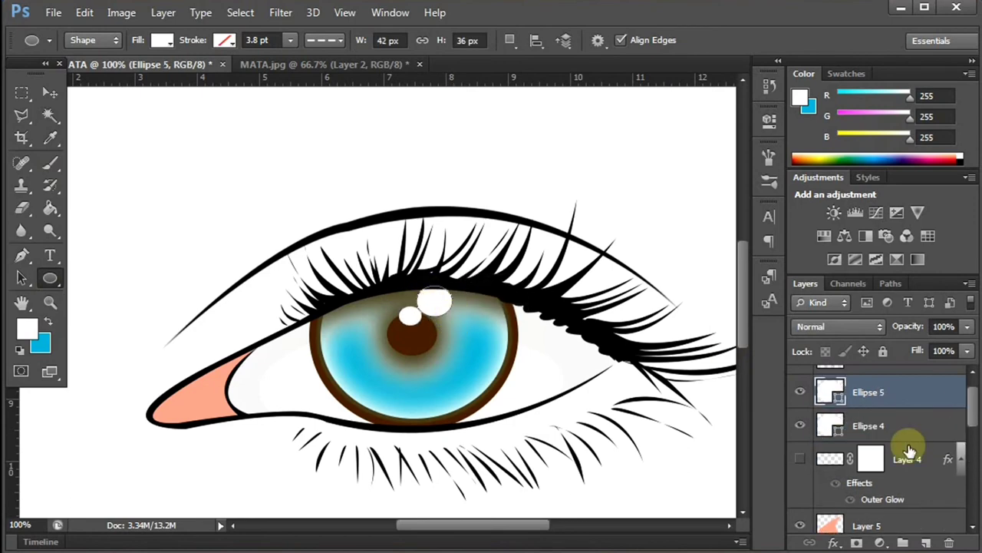
{"action": "left_click", "coordinate": [50, 93]}
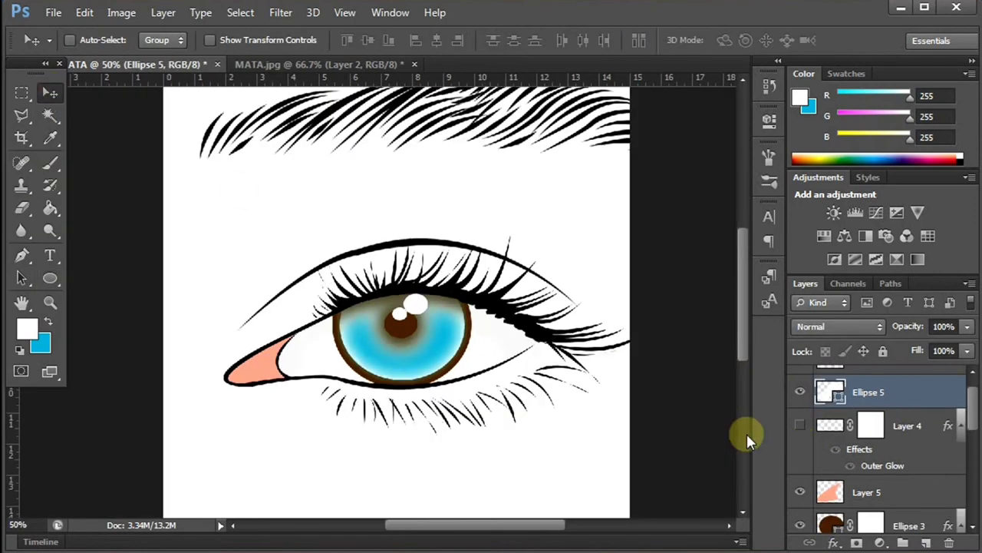
{"action": "key", "text": "ctrl+minus"}
{"action": "key", "text": "ctrl+minus"}
- Add an empty Layer 7 above Layer 5 and set a lighter salmon foreground colour
{"action": "left_click", "coordinate": [866, 492]}
{"action": "key", "text": "ctrl+plus"}
{"action": "key", "text": "ctrl+plus"}
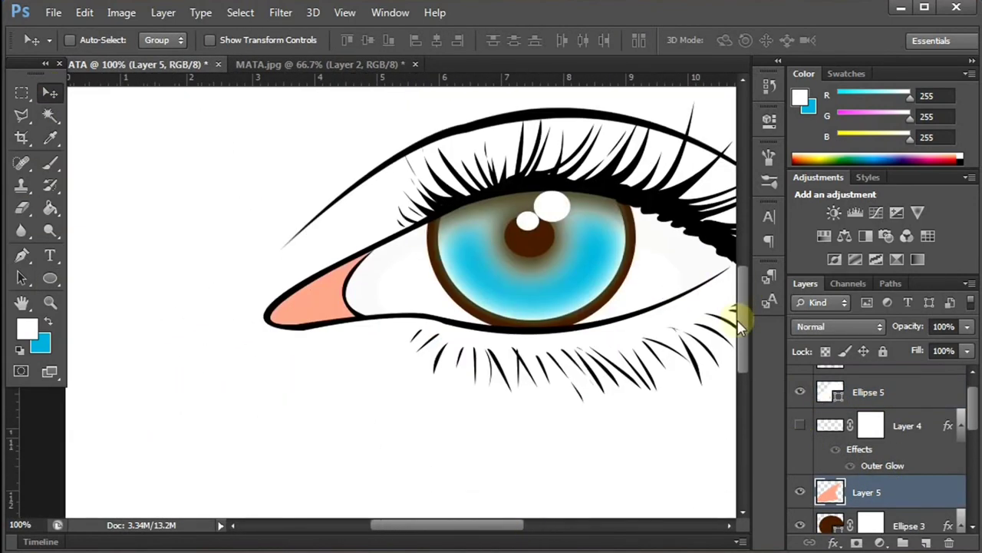
{"action": "left_click", "coordinate": [926, 543]}
{"action": "left_click", "coordinate": [50, 140]}
{"action": "left_click", "coordinate": [27, 328]}
{"action": "left_click", "coordinate": [307, 304]}
{"action": "key", "text": "Return"}
- Outline the inner-corner highlight shape and fill it with light salmon on Layer 7
{"action": "key", "text": "p"}
{"action": "scroll", "coordinate": [270, 279], "scroll_direction": "up", "scroll_amount": 2}
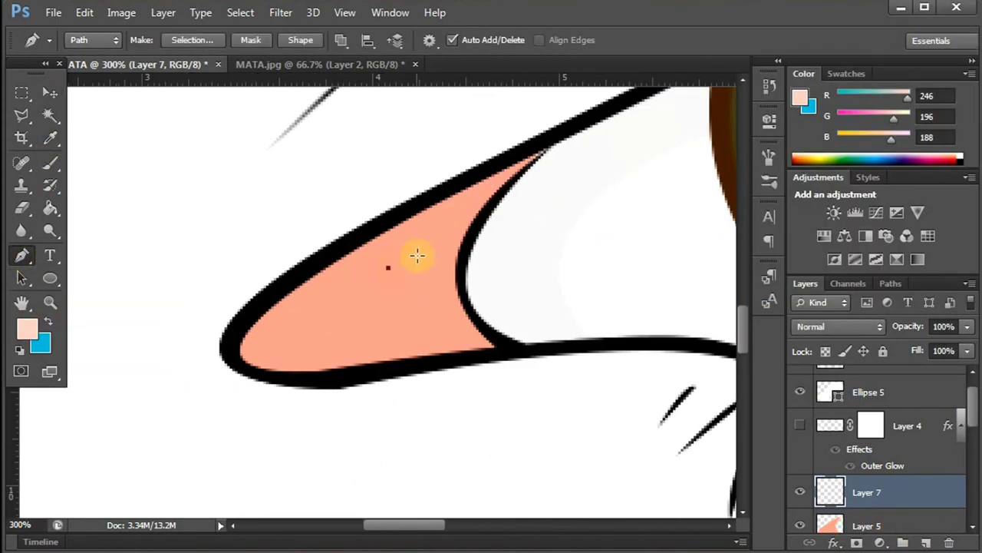
{"action": "left_click", "coordinate": [388, 267]}
{"action": "right_click", "coordinate": [388, 267]}
{"action": "left_click", "coordinate": [576, 87]}
{"action": "left_click", "coordinate": [50, 163]}
{"action": "left_click", "coordinate": [76, 40]}
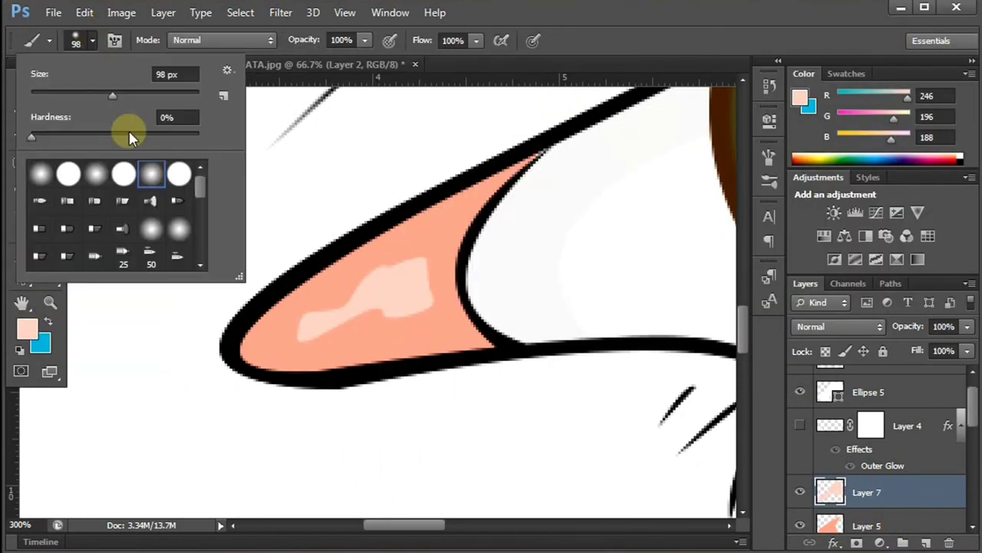
{"action": "key", "text": "Return"}
- Mask Layer 7 and soften the highlight edges with a small 0%-hardness brush
{"action": "right_click", "coordinate": [376, 259]}
{"action": "left_click", "coordinate": [880, 542]}
{"action": "right_click", "coordinate": [434, 237]}
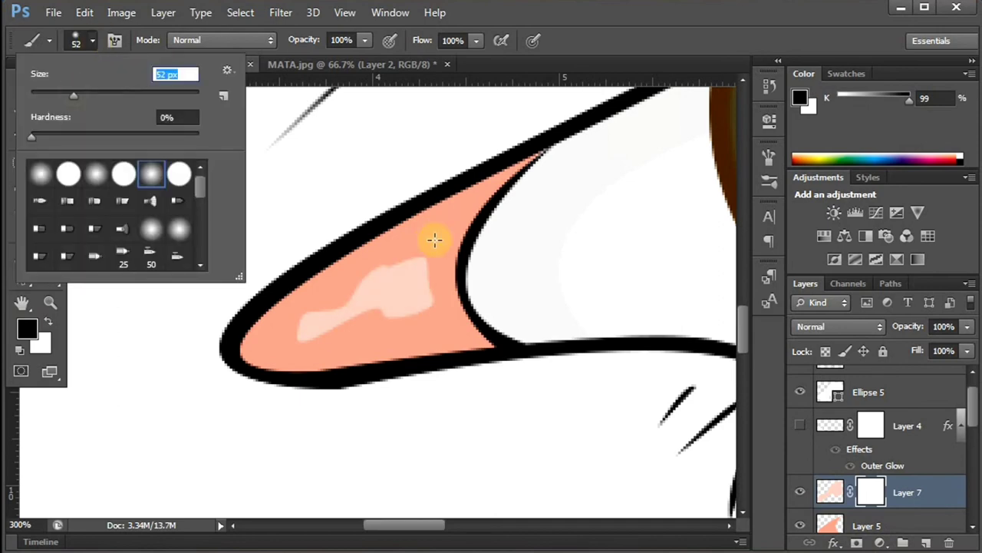
{"action": "key", "text": "Return"}
{"action": "left_click_drag", "start_coordinate": [407, 303], "coordinate": [323, 361]}
- Add Layer 8 and set a deeper salmon foreground colour sampled from the corner
{"action": "key", "text": "i"}
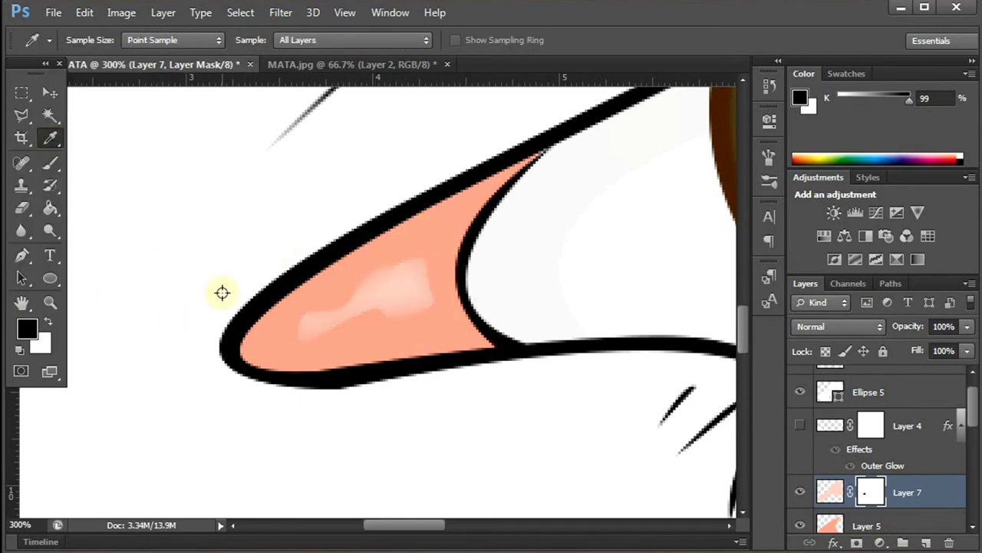
{"action": "key", "text": "ctrl+shift+alt+n"}
{"action": "left_click", "coordinate": [280, 314]}
{"action": "left_click", "coordinate": [27, 328]}
{"action": "left_click", "coordinate": [641, 75]}
{"action": "left_click", "coordinate": [902, 38]}
- Fill the inner-corner shading path with deeper salmon on Layer 8 and mask it
{"action": "key", "text": "p"}
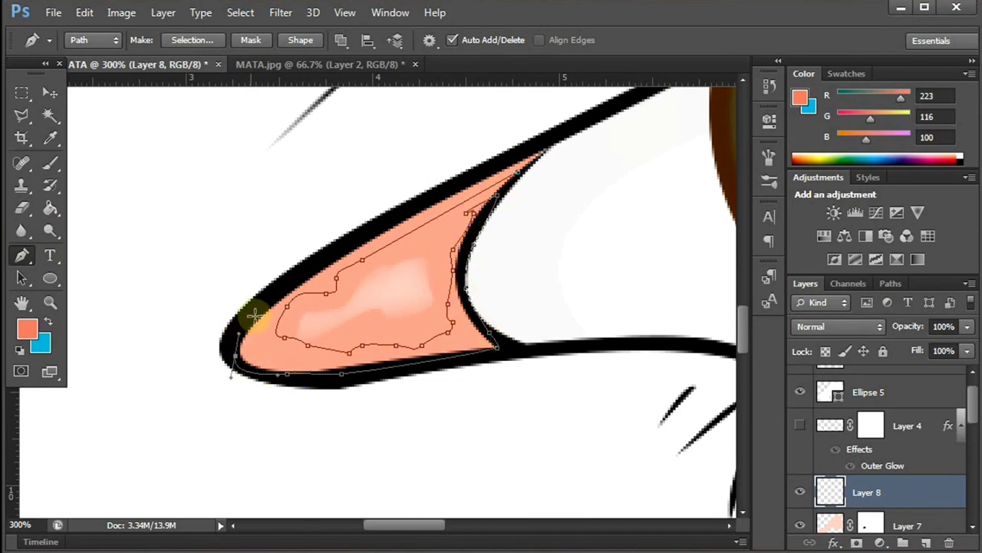
{"action": "key", "text": "ctrl+Return"}
{"action": "key", "text": "alt+BackSpace"}
{"action": "key", "text": "b"}
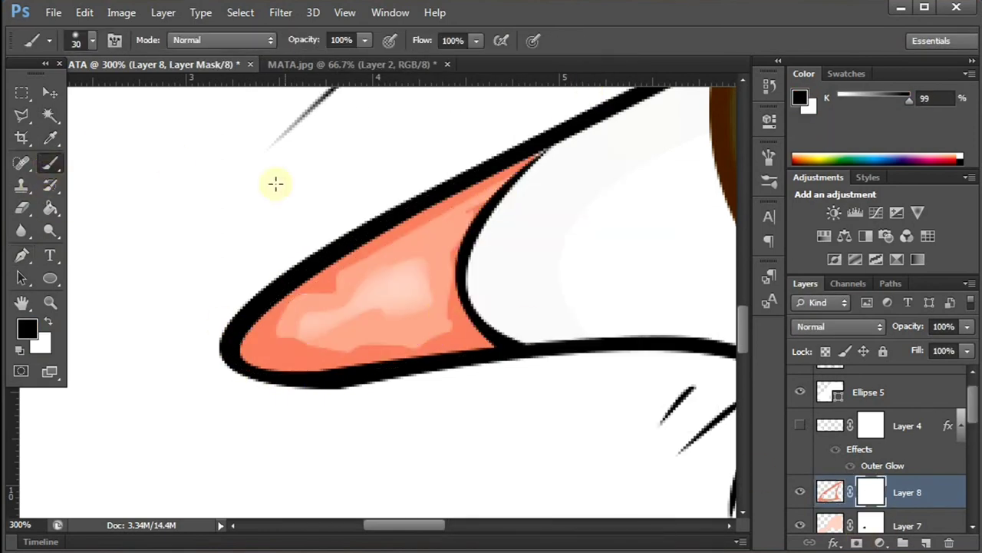
{"action": "key", "text": "ctrl+0"}
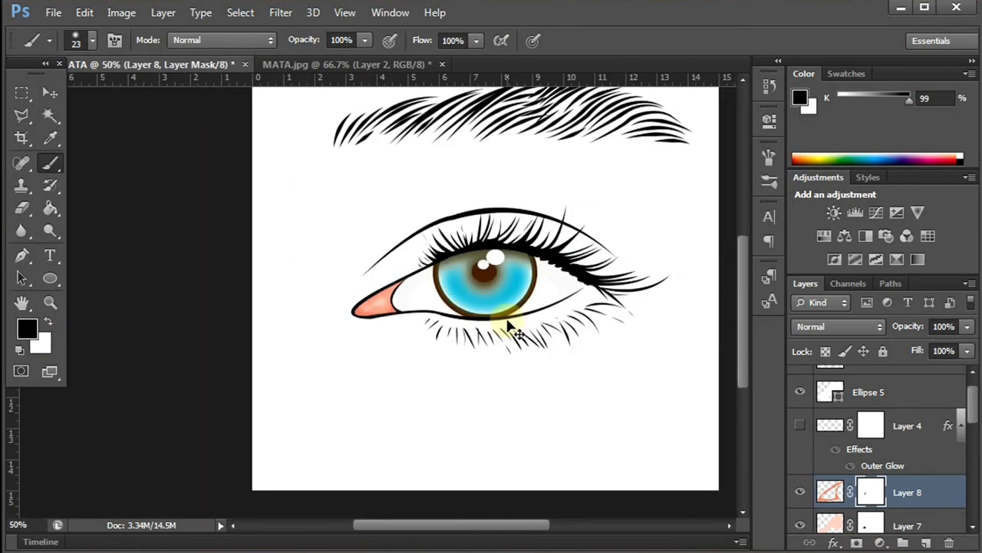
{"action": "key", "text": "ctrl+1"}
- Add Layer 9 and sample the eye-white colour as the foreground
{"action": "key", "text": "i"}
{"action": "left_click", "coordinate": [129, 345]}
{"action": "left_click", "coordinate": [27, 329]}
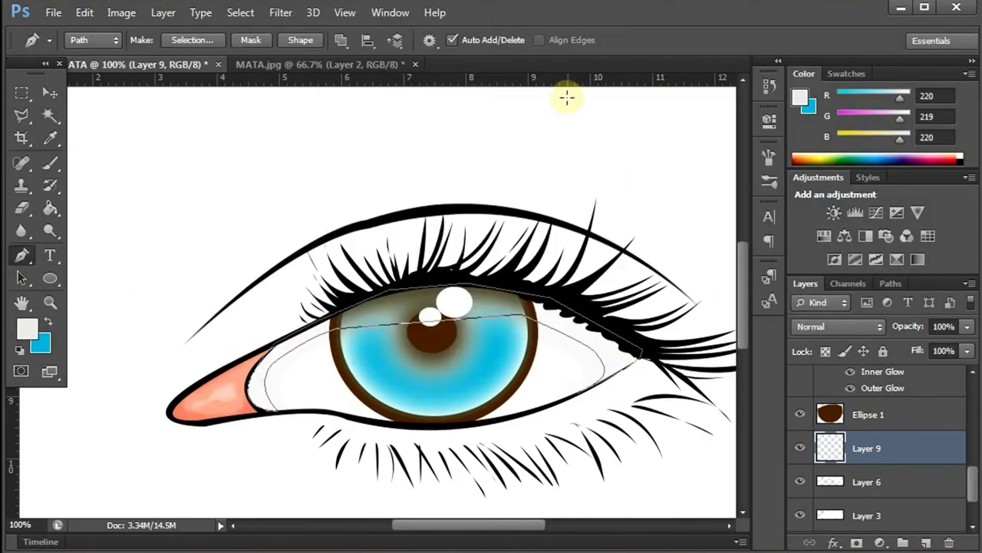
- Check the eye-white shading and sample salmon from the inner corner
{"action": "key", "text": "ctrl+minus"}
{"action": "key", "text": "ctrl+minus"}
{"action": "key", "text": "ctrl+minus"}
{"action": "key", "text": "ctrl+plus"}
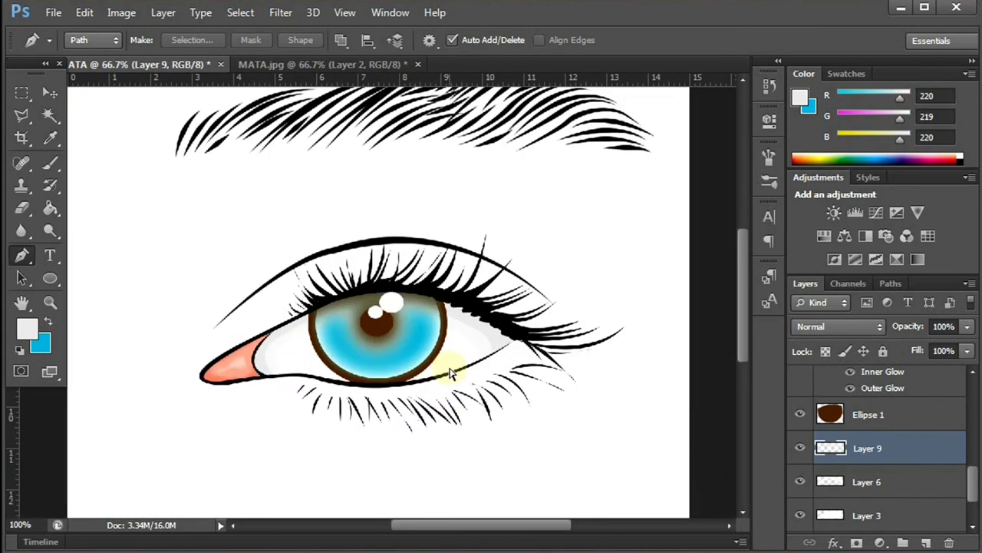
{"action": "key", "text": "ctrl+plus"}
{"action": "key", "text": "i"}
{"action": "left_click", "coordinate": [179, 403]}
{"action": "key", "text": "p"}
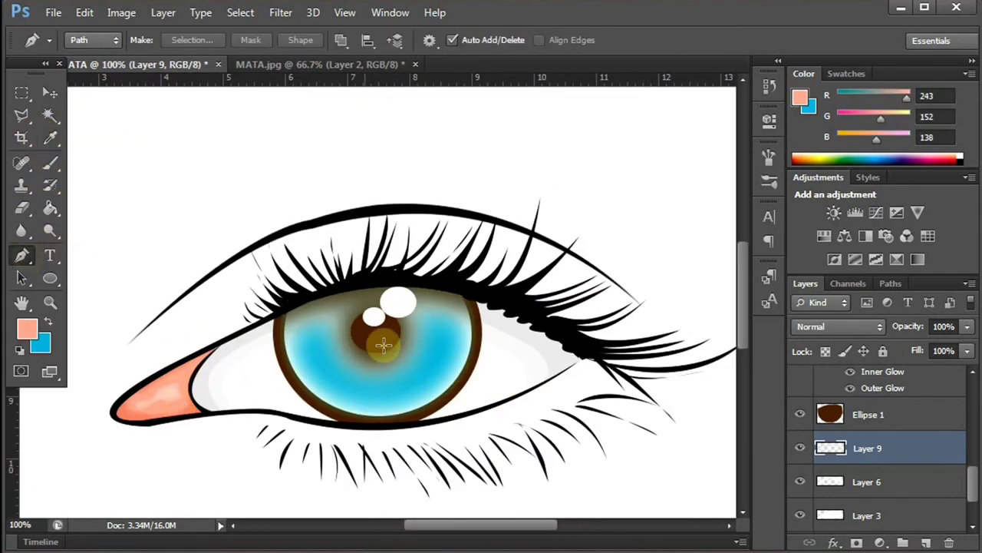
{"action": "scroll", "coordinate": [875, 430], "scroll_direction": "up", "scroll_amount": 3}
- Add Layer 10 above Layer 5 and fill a salmon shape on the outer lower eyelid
{"action": "left_click", "coordinate": [802, 450]}
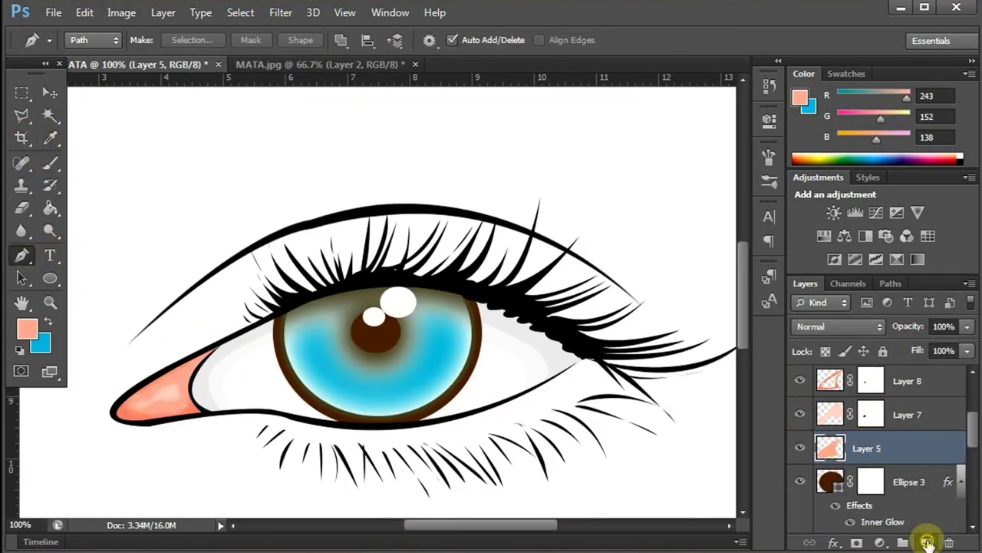
{"action": "left_click", "coordinate": [926, 543]}
{"action": "left_click", "coordinate": [554, 343]}
{"action": "right_click", "coordinate": [554, 347]}
{"action": "left_click", "coordinate": [546, 187]}
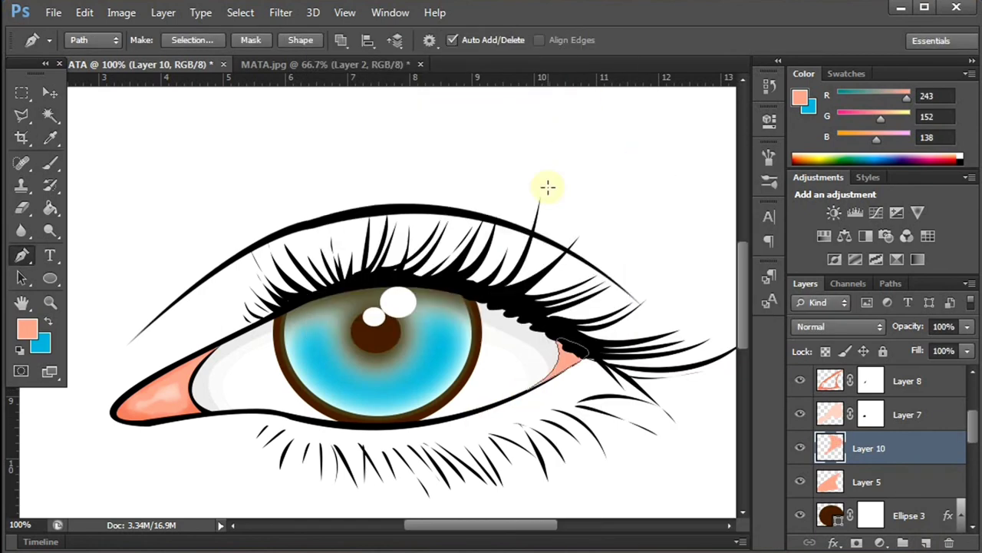
- On new Layer 11, fill a darker outer-corner shape with deeper sampled salmon
{"action": "key", "text": "i"}
{"action": "left_click", "coordinate": [127, 414]}
{"action": "left_click", "coordinate": [21, 254]}
{"action": "key", "text": "ctrl+shift+alt+n"}
{"action": "left_click", "coordinate": [563, 360]}
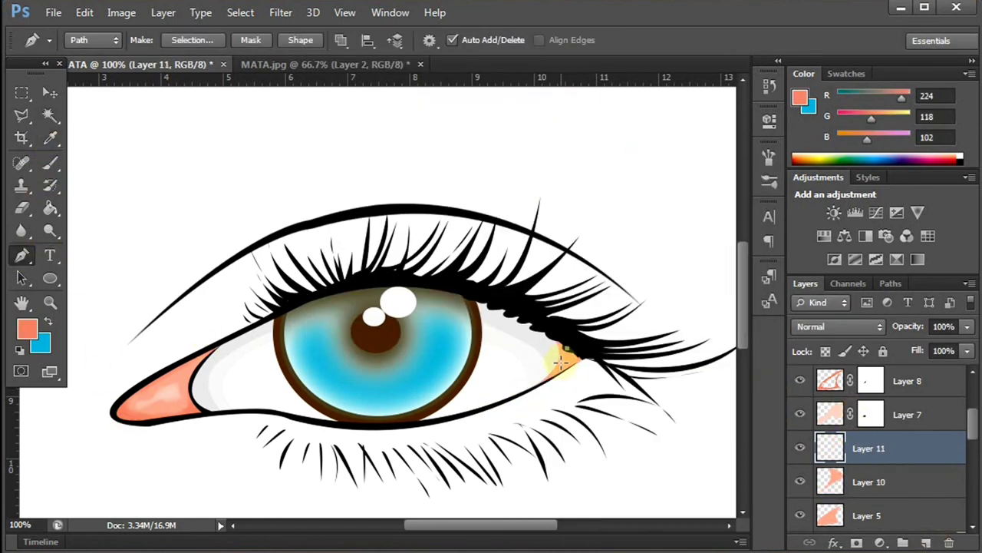
{"action": "right_click", "coordinate": [568, 361]}
{"action": "key", "text": "ctrl+minus"}
{"action": "key", "text": "ctrl+minus"}
{"action": "key", "text": "ctrl+minus"}
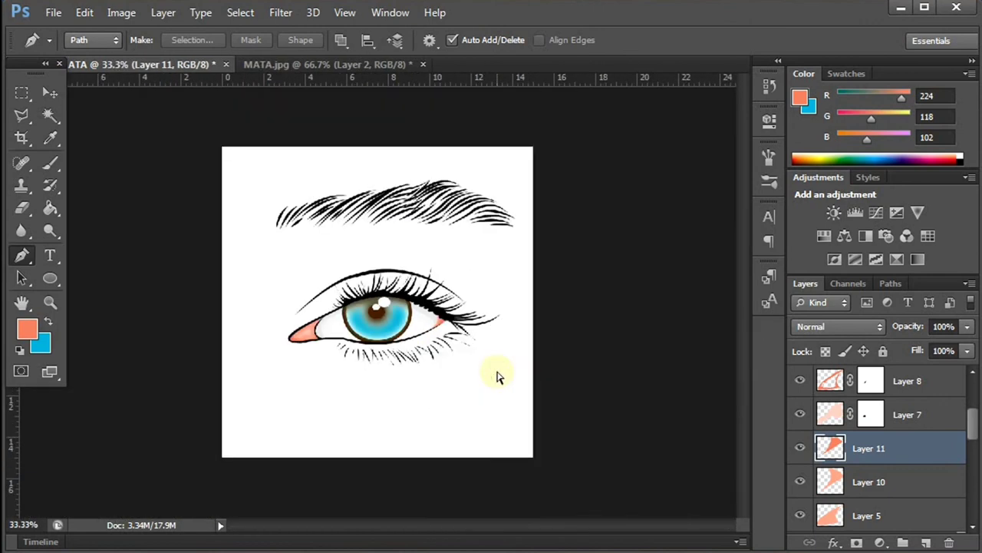
{"action": "key", "text": "ctrl+minus"}
- Select all the eye artwork layers and merge them into Layer 2
{"action": "scroll", "coordinate": [973, 502], "scroll_direction": "down", "scroll_amount": 5}
{"action": "key", "text": "ctrl+alt+a"}
{"action": "key", "text": "ctrl+t"}
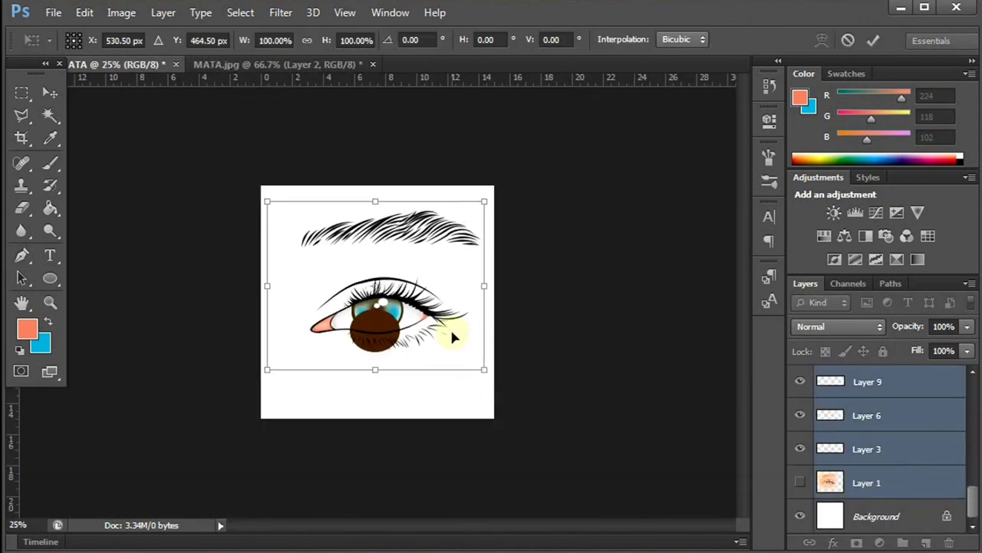
{"action": "key", "text": "Return"}
{"action": "key", "text": "ctrl+e"}
- Centre the merged eye horizontally on the canvas and zoom to 50%
{"action": "key", "text": "ctrl+a"}
{"action": "key", "text": "v"}
{"action": "left_click", "coordinate": [434, 41]}
{"action": "key", "text": "ctrl+d"}
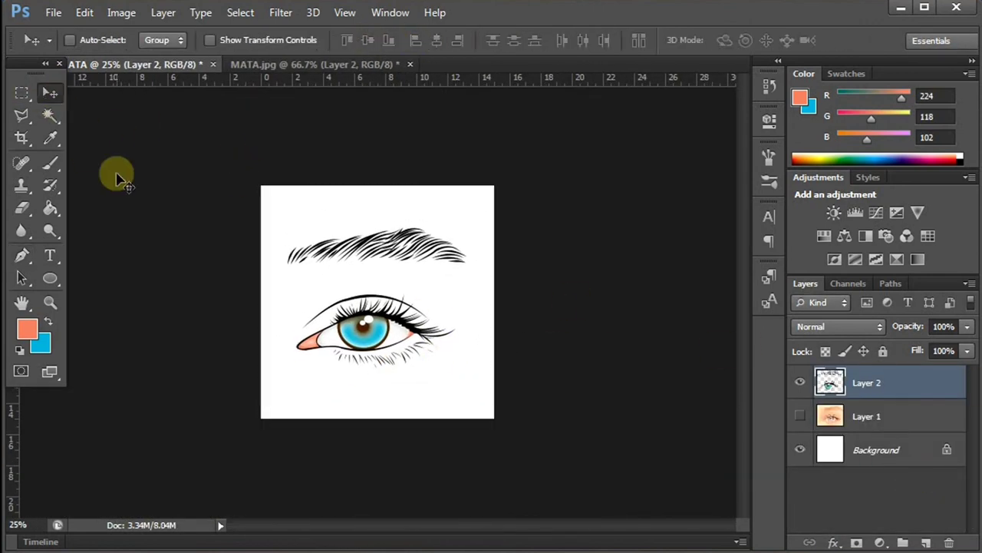
{"action": "key", "text": "ctrl+plus"}
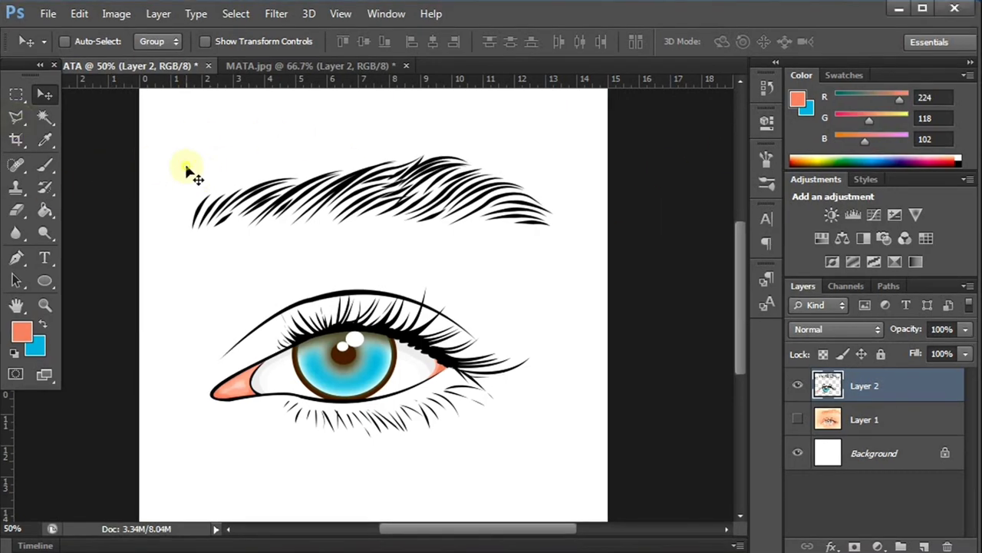
- Lasso the eyebrow and nudge it slightly downward with Free Transform
{"action": "key", "text": "l"}
{"action": "left_click", "coordinate": [186, 157]}
{"action": "left_click", "coordinate": [176, 241]}
{"action": "key", "text": "v"}
{"action": "key", "text": "ctrl+t"}
{"action": "key", "text": "shift+Down"}
{"action": "key", "text": "shift+Down"}
{"action": "key", "text": "shift+Down"}
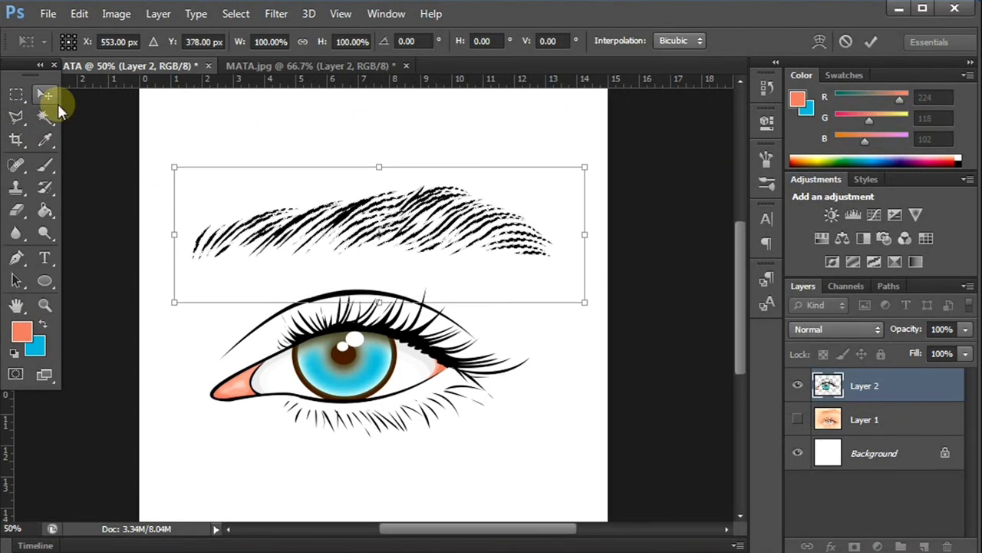
{"action": "left_click", "coordinate": [58, 103]}
{"action": "left_click", "coordinate": [417, 193]}
- Drop the eyebrow selection and zoom out to view the whole canvas
{"action": "key", "text": "m"}
{"action": "key", "text": "ctrl+minus"}
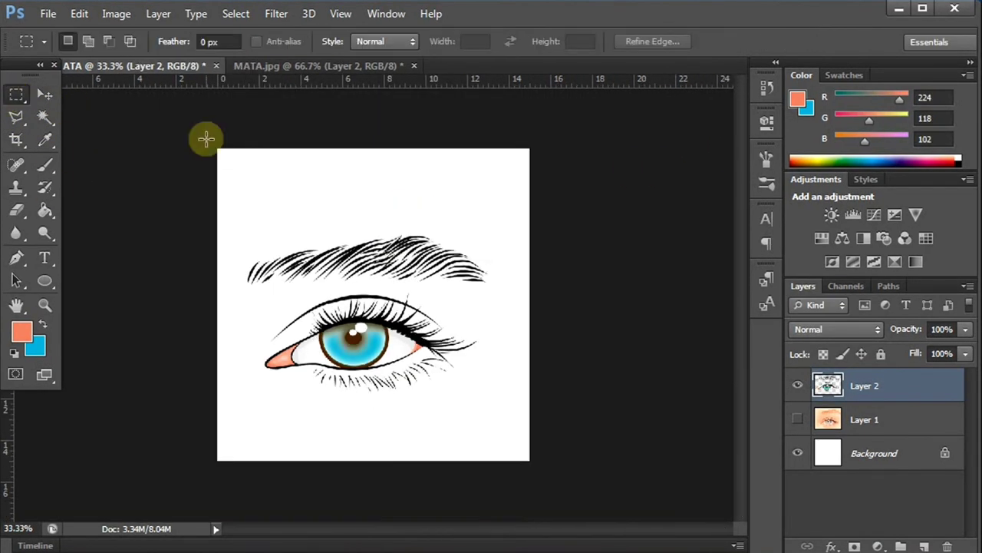
{"action": "key", "text": "v"}
{"action": "key", "text": "ctrl+a"}
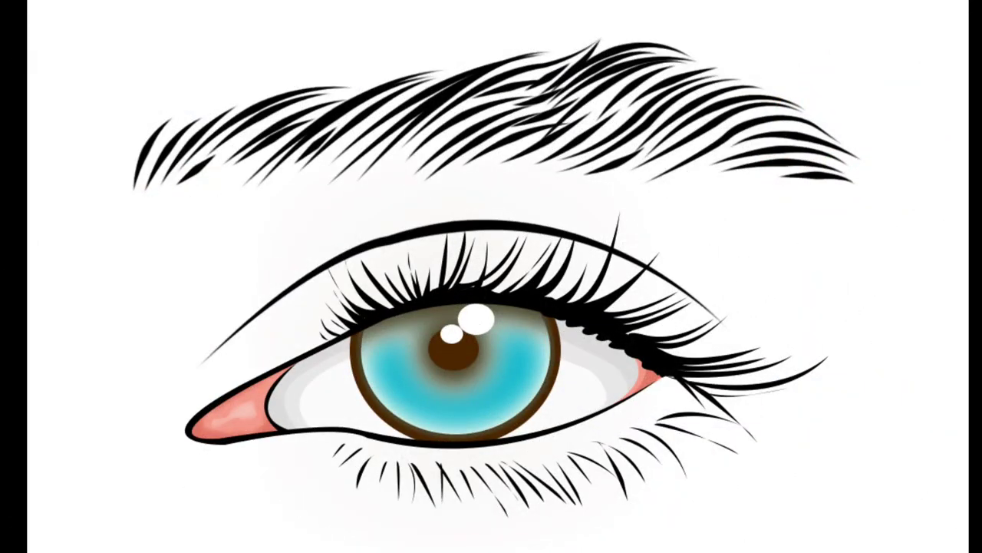